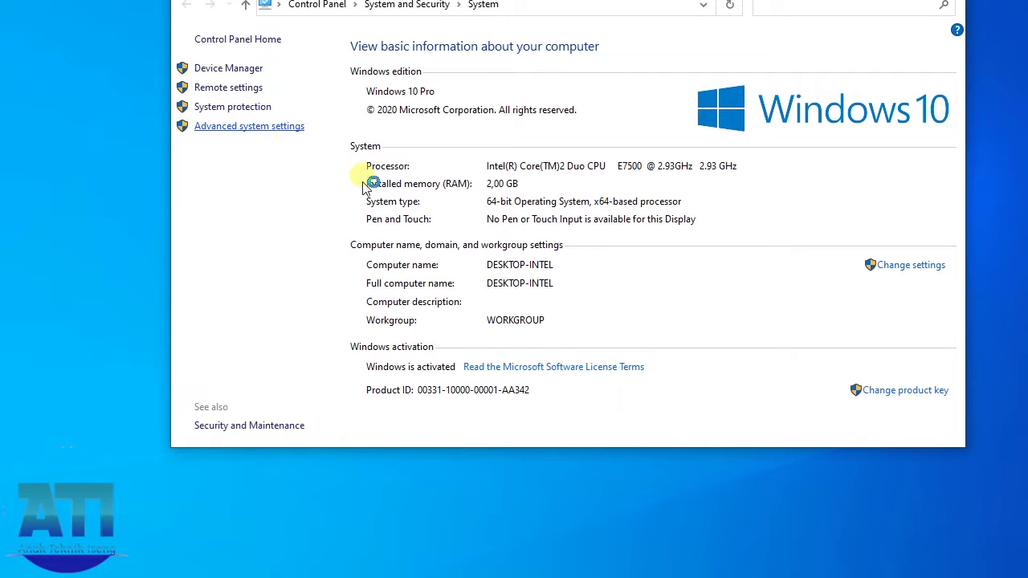
# - Open the virtual memory settings through the advanced performance options and select drive E: (Virtual Memory 1)
pyautogui.moveTo(449, 232); pyautogui.dragTo(84, 125)
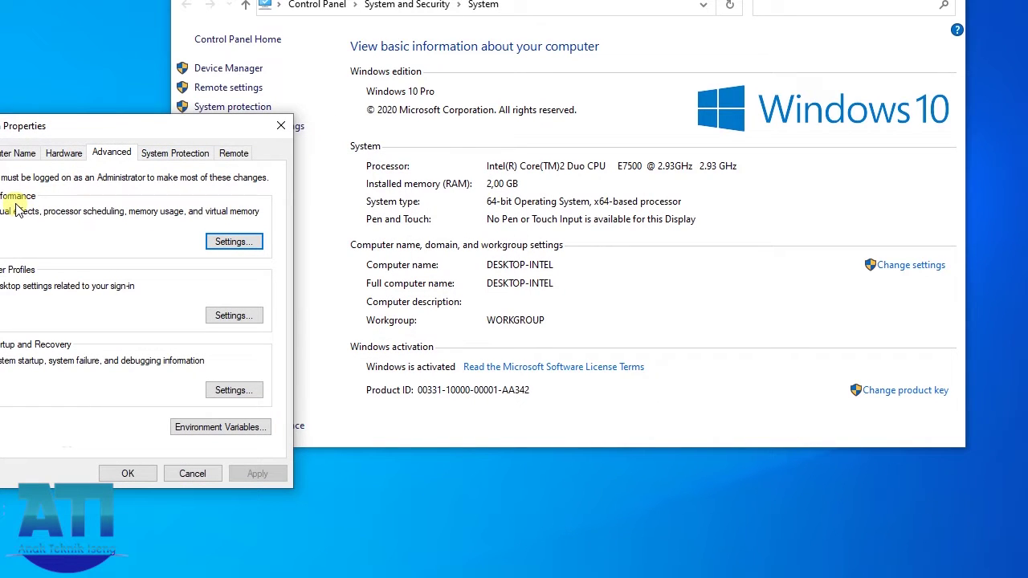
pyautogui.click(233, 243)
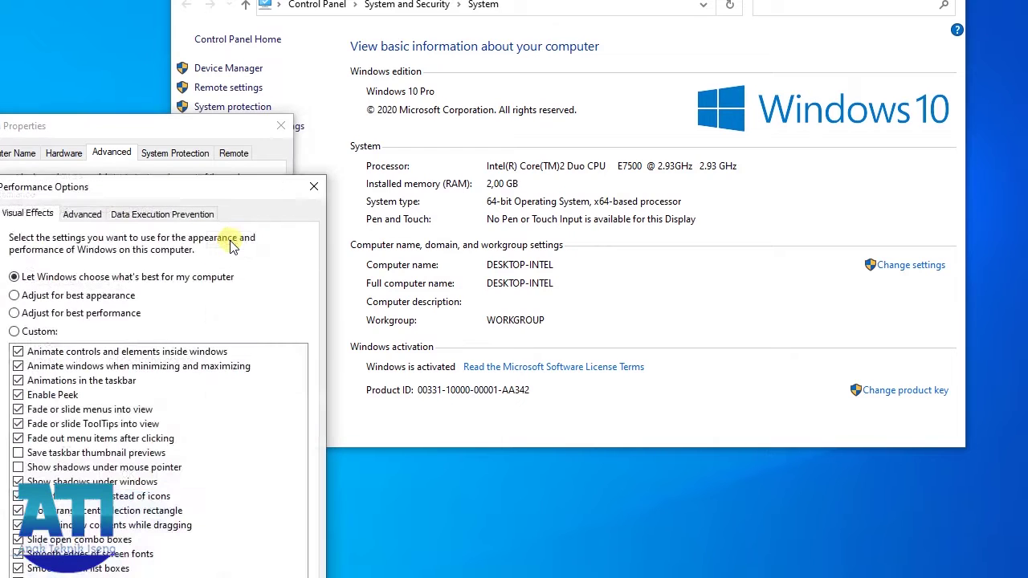
pyautogui.click(84, 215)
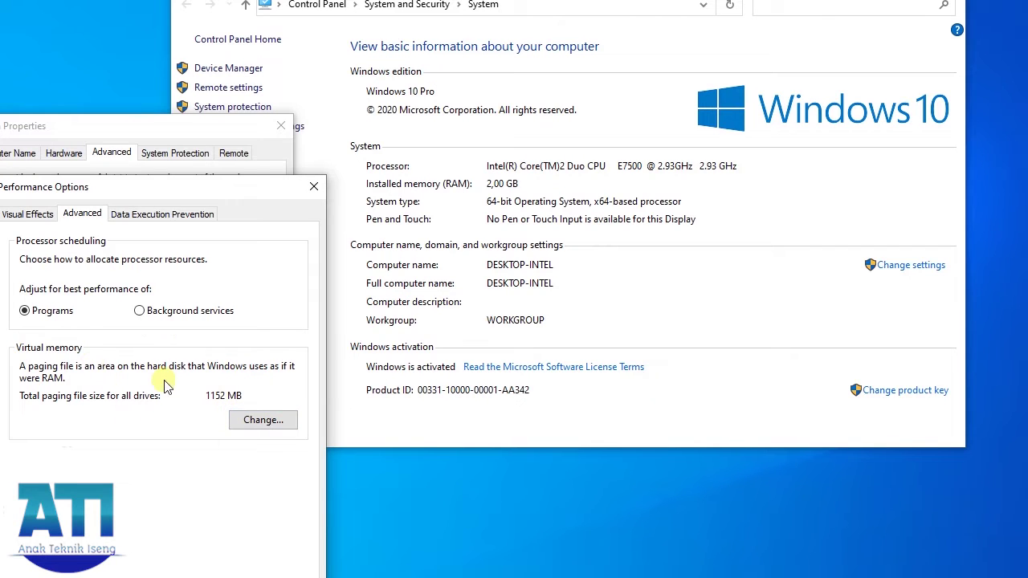
pyautogui.click(250, 427)
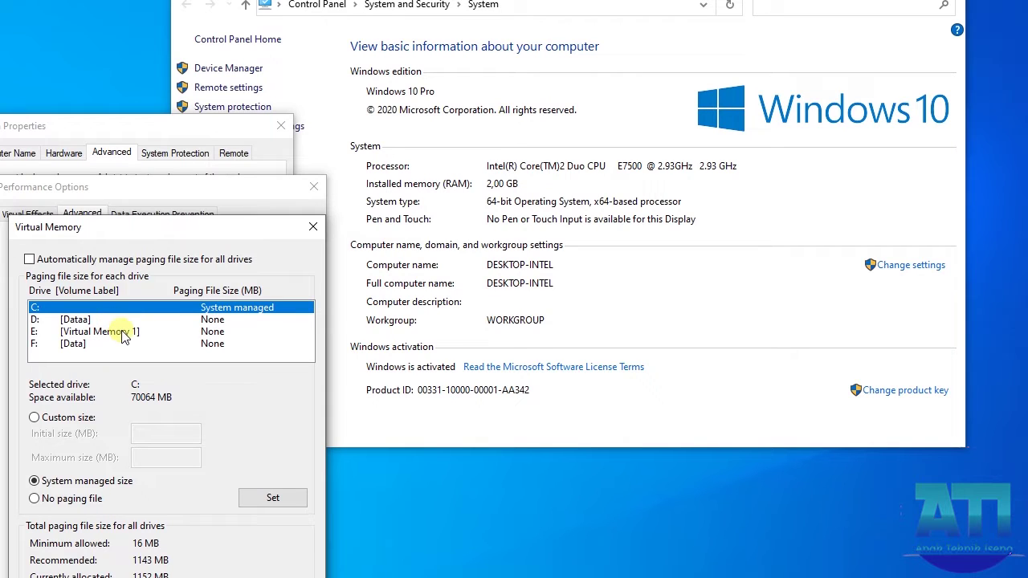
pyautogui.click(70, 331)
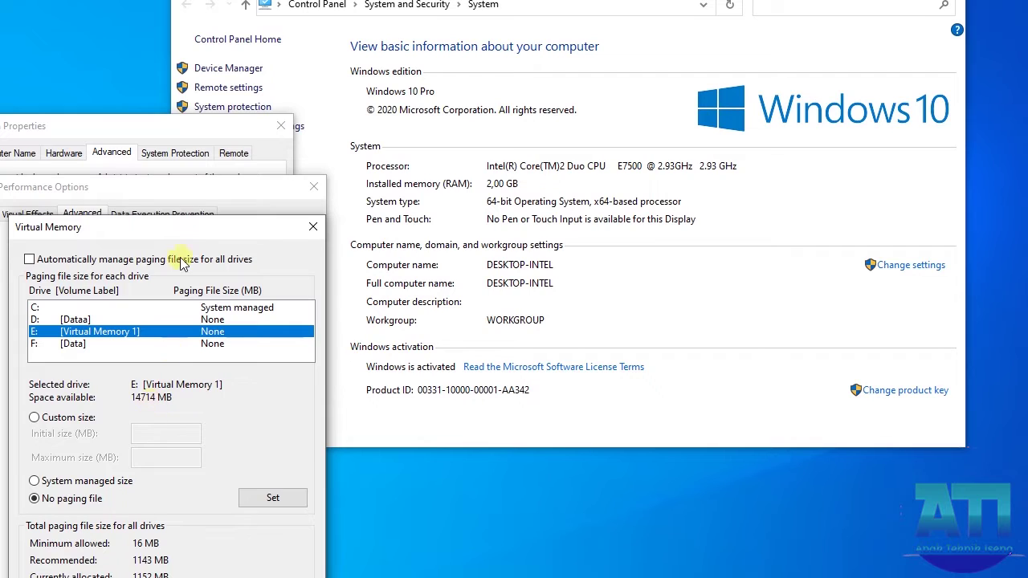
pyautogui.moveTo(145, 229); pyautogui.dragTo(102, 227)
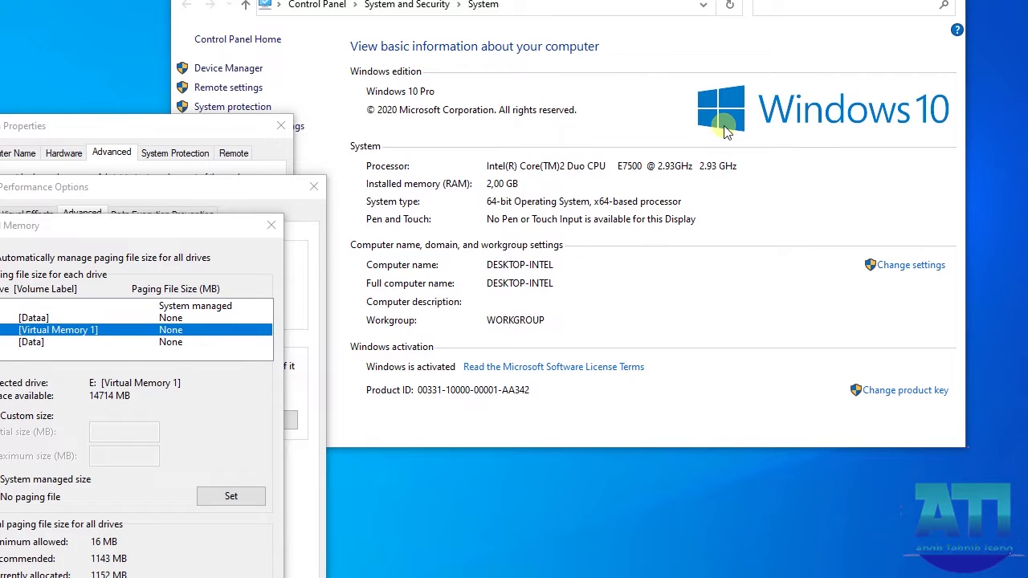
# - Switch to File Explorer and view the ReadyBoost settings in the properties of drive Virtual Memory 1 (E:)
pyautogui.press('super+e')
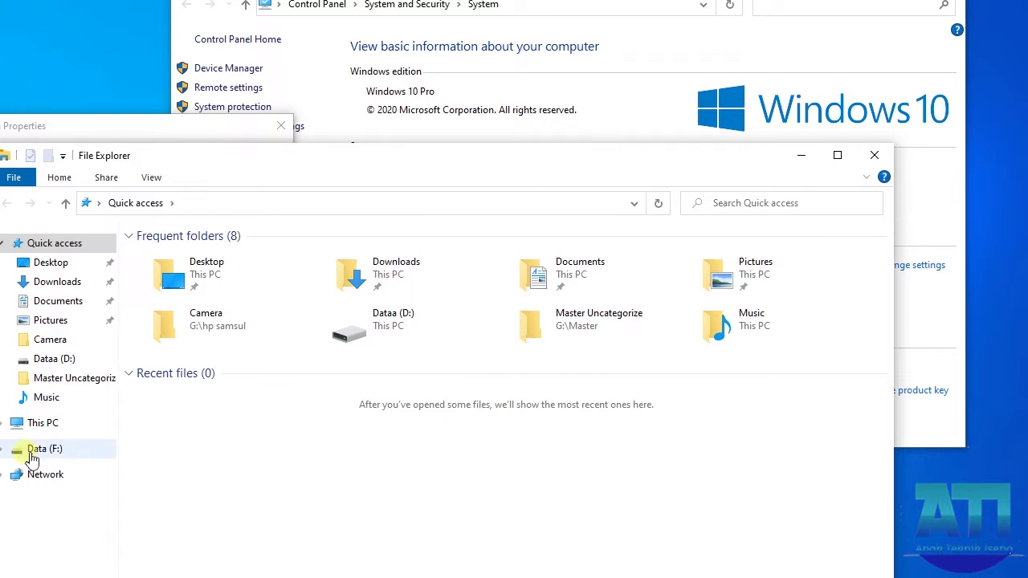
pyautogui.click(41, 424)
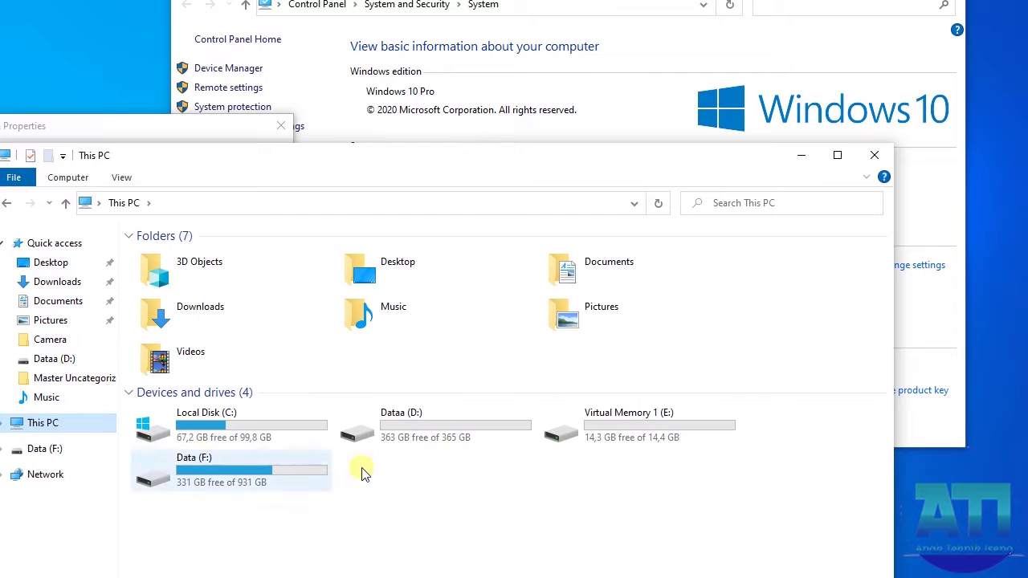
pyautogui.rightClick(647, 425)
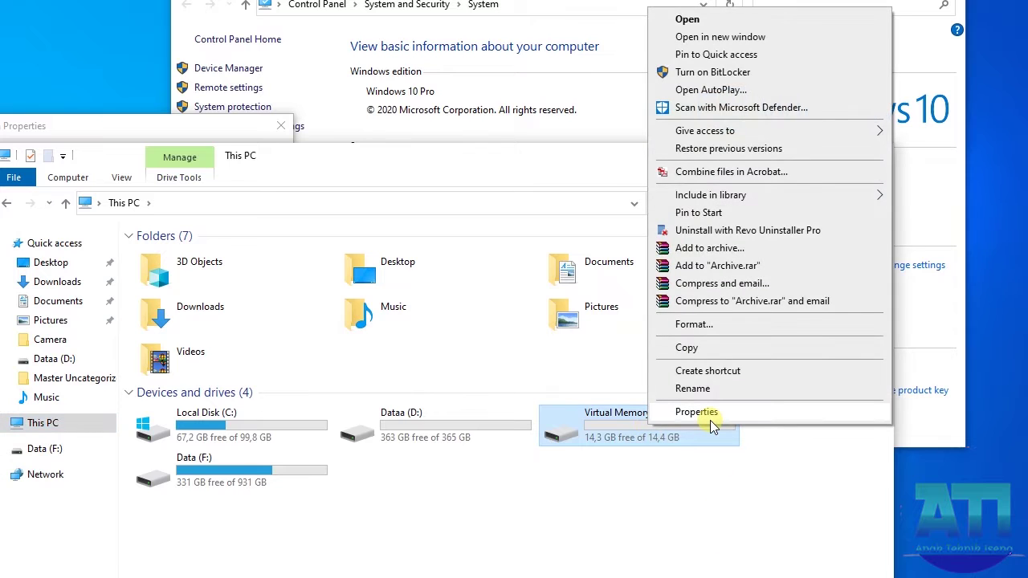
pyautogui.click(695, 412)
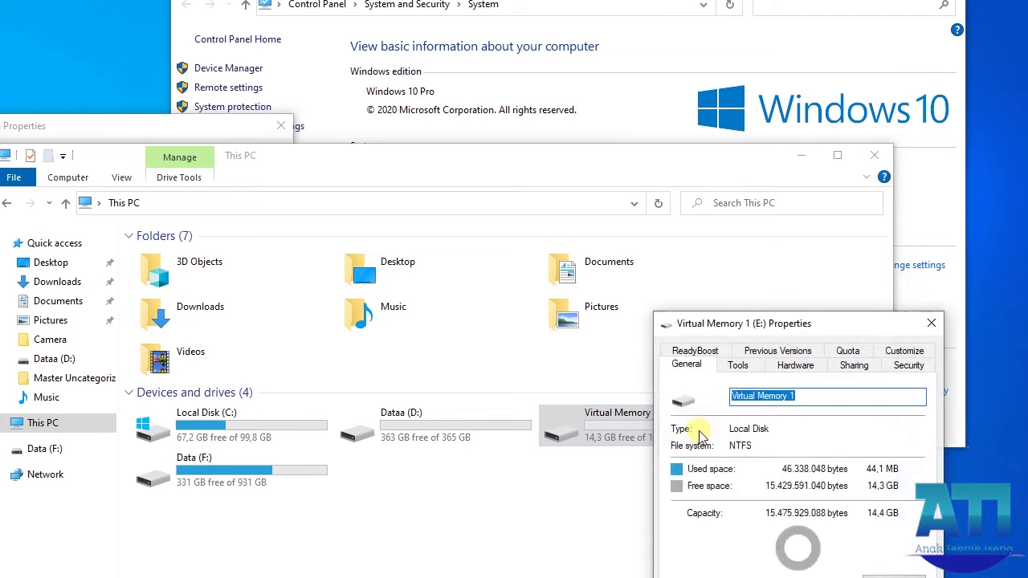
pyautogui.moveTo(726, 324); pyautogui.dragTo(475, 260)
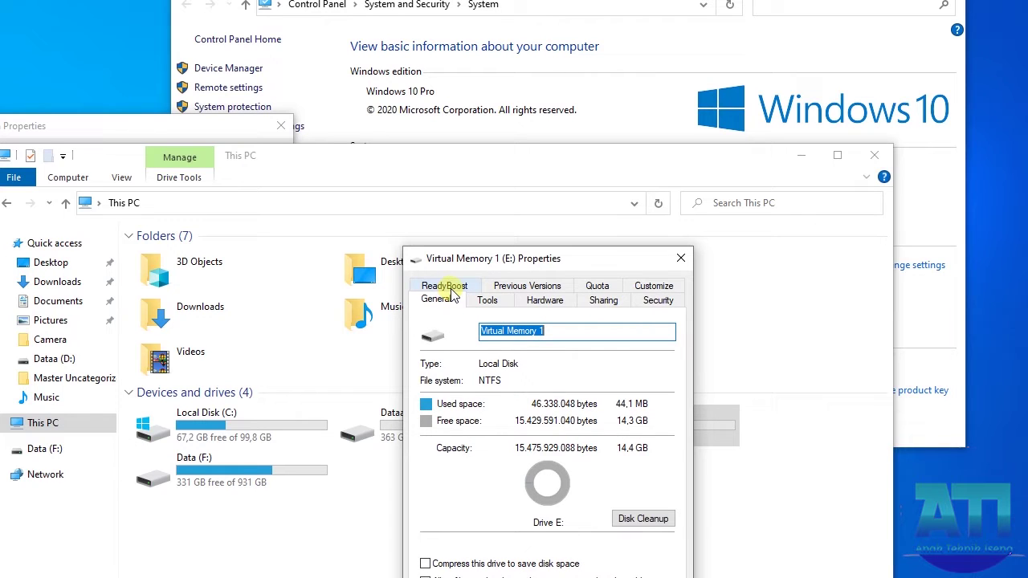
pyautogui.click(448, 287)
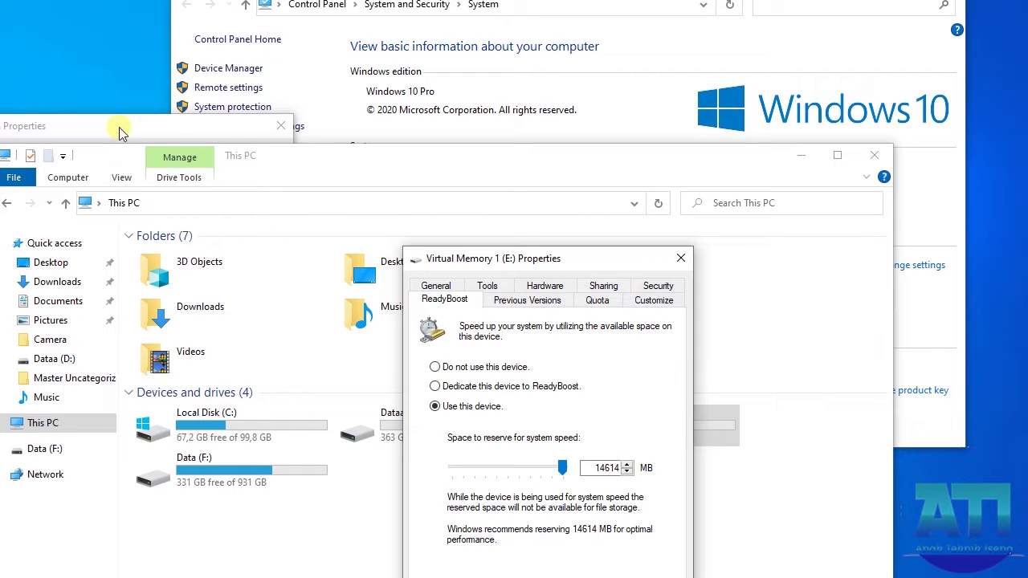
# - Uncover the virtual memory settings beside the drive E: properties for comparison, and close the drive properties and File Explorer
pyautogui.click(281, 159)
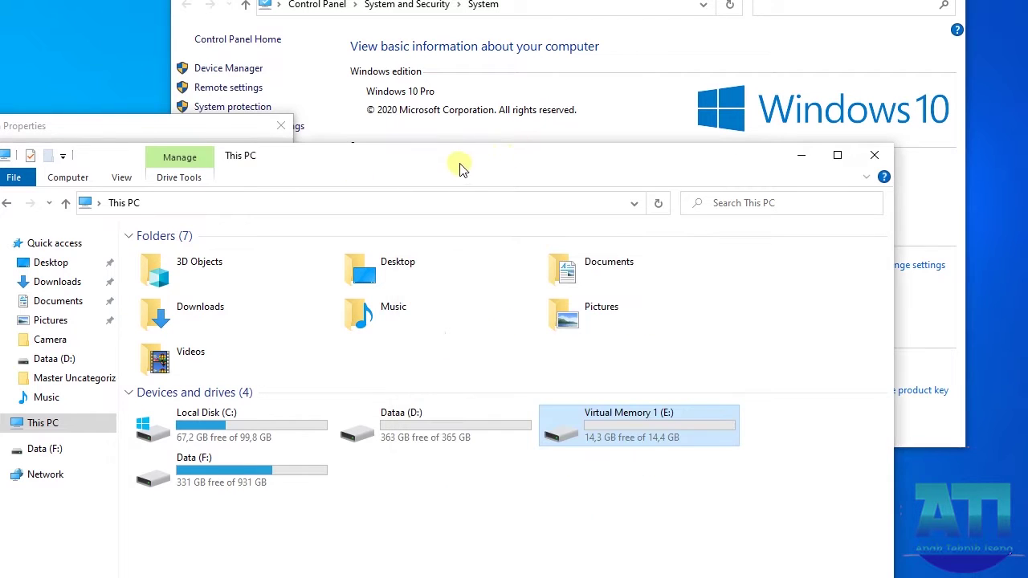
pyautogui.moveTo(460, 165); pyautogui.dragTo(981, 246)
pyautogui.click(461, 258)
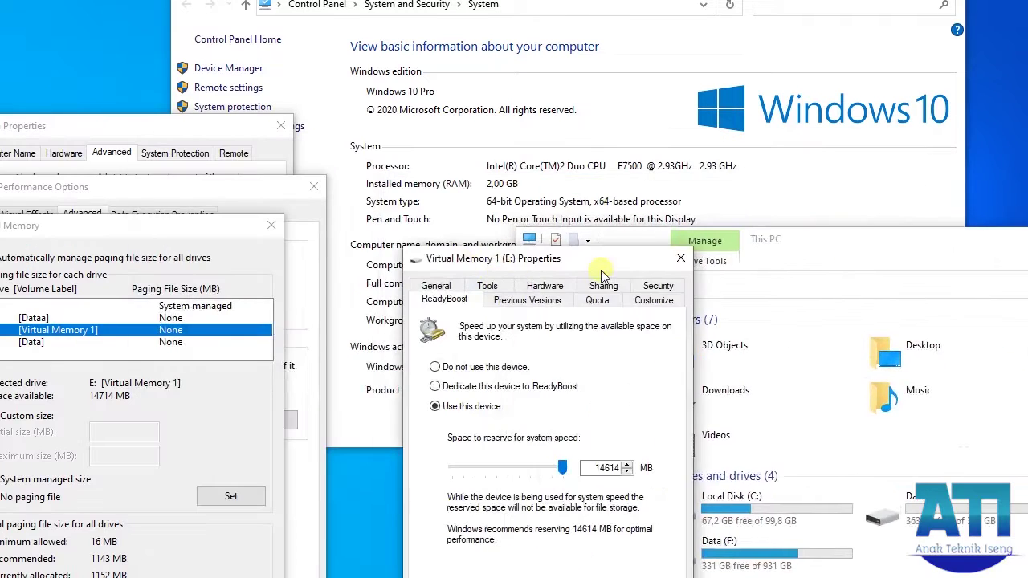
pyautogui.click(681, 258)
pyautogui.moveTo(642, 239); pyautogui.dragTo(123, 178)
pyautogui.click(880, 176)
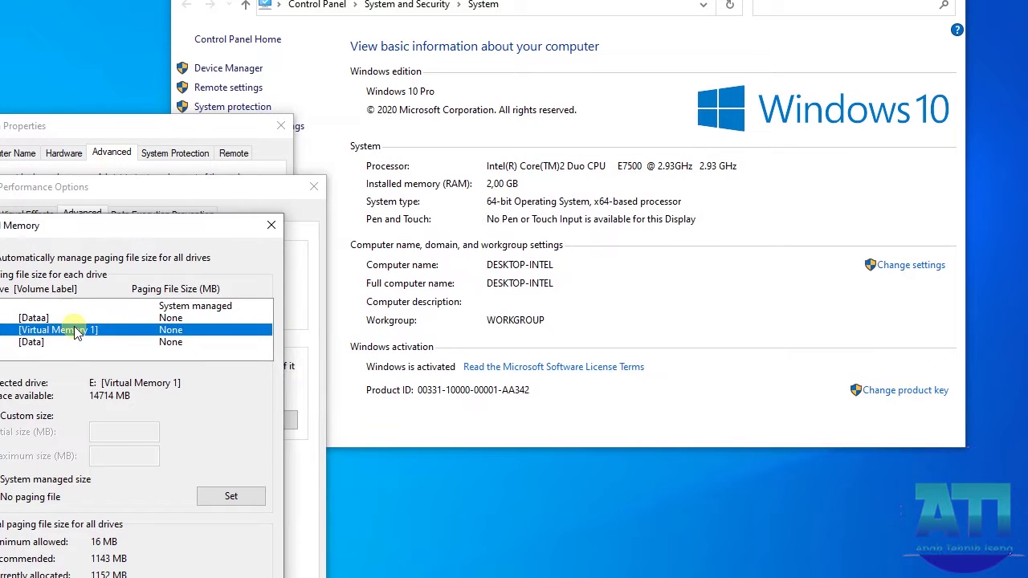
# - Set a custom paging file size on drive E: with an initial size of 14700 MB and a maximum size of 14714 MB
pyautogui.moveTo(119, 226); pyautogui.dragTo(514, 183)
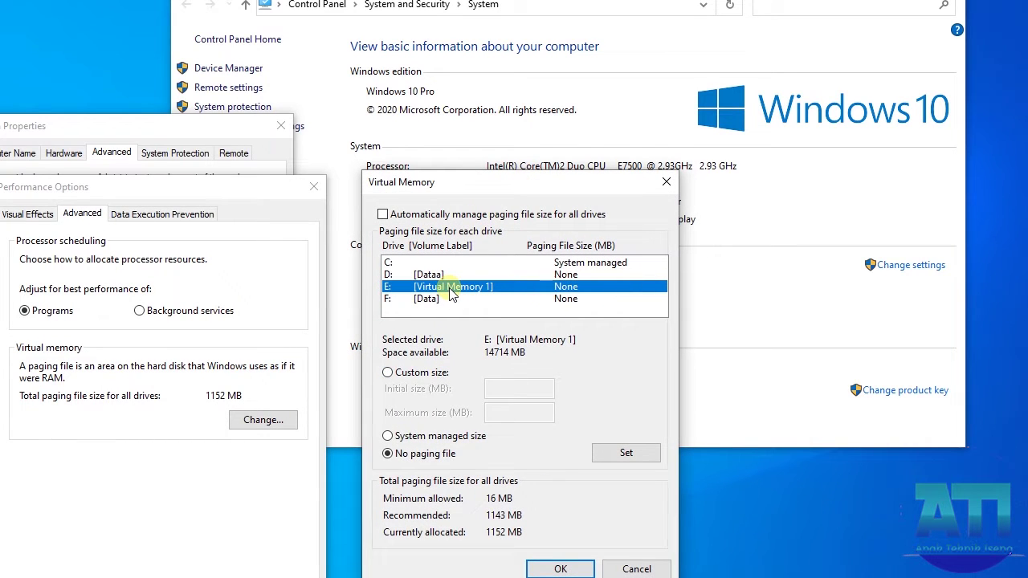
pyautogui.click(414, 376)
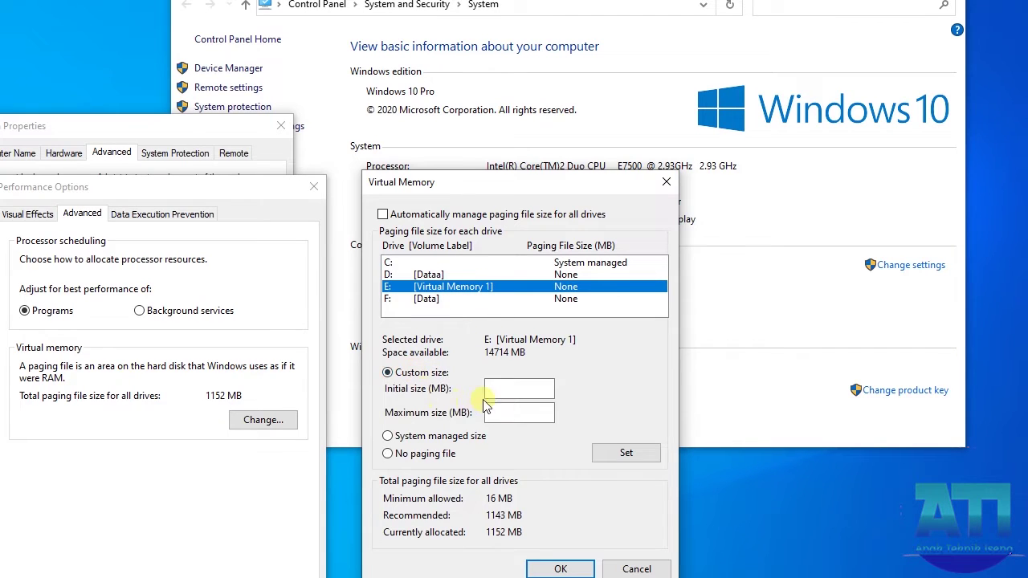
pyautogui.click(507, 392)
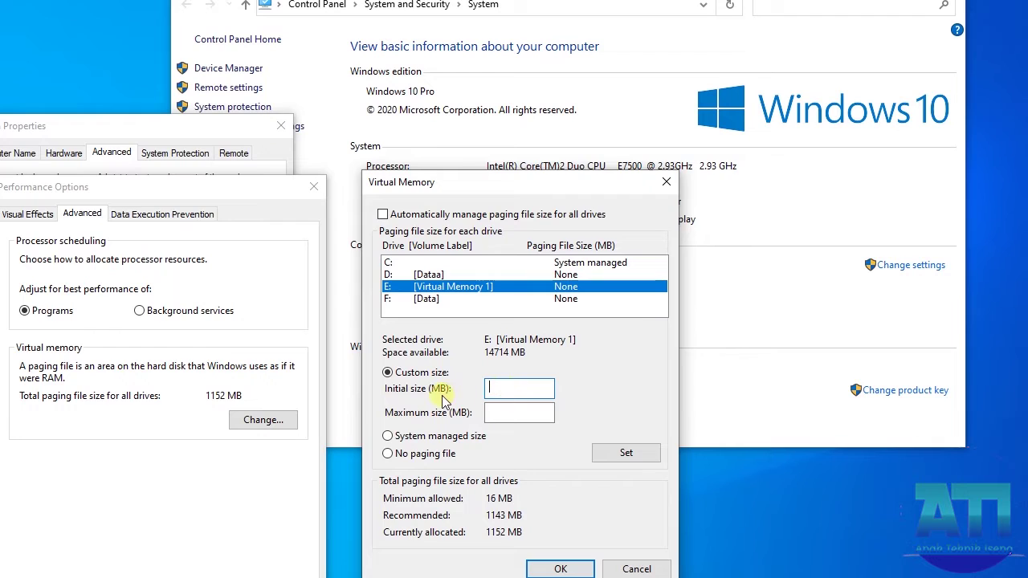
pyautogui.click(490, 394)
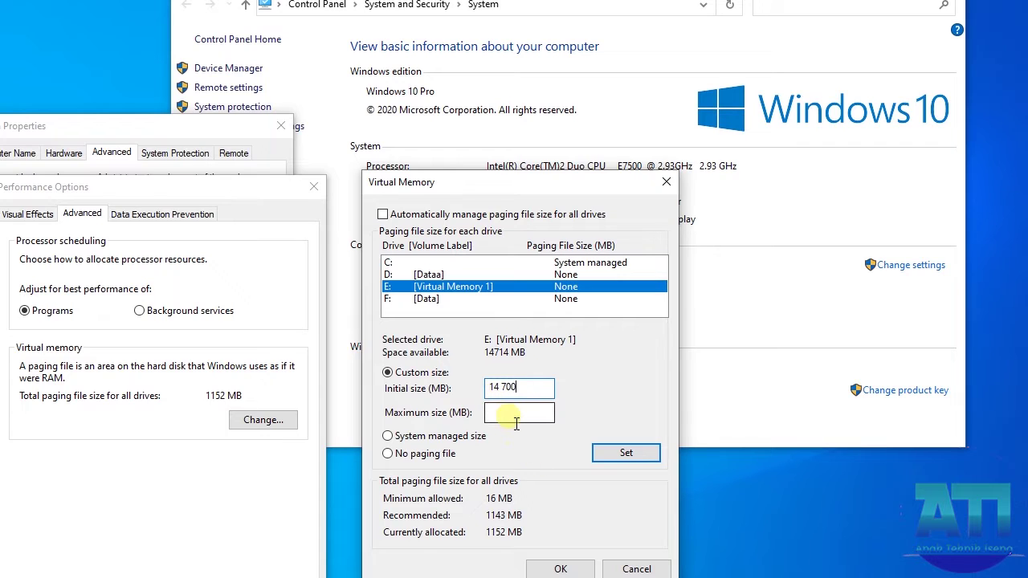
pyautogui.click(516, 423)
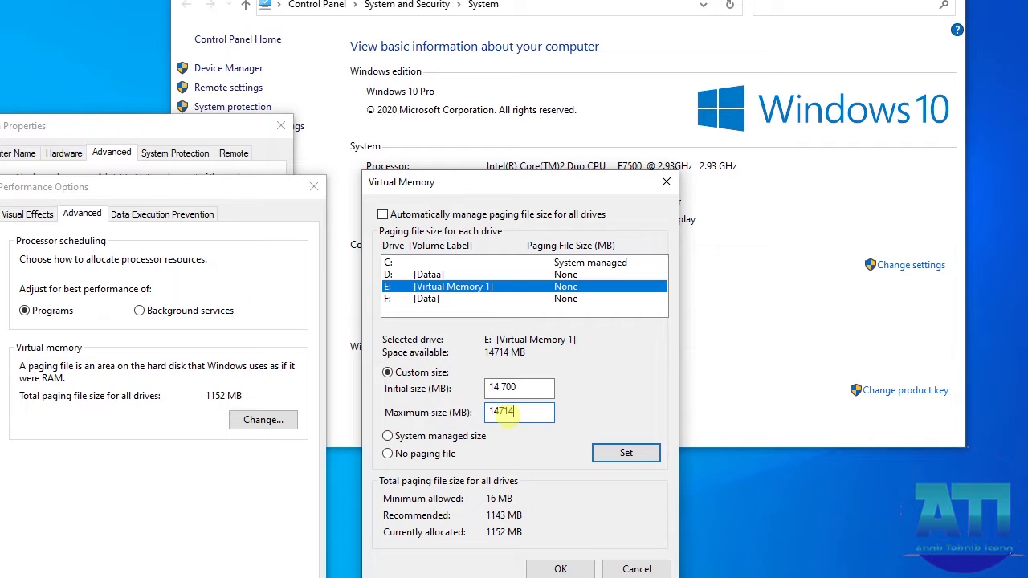
pyautogui.click(623, 452)
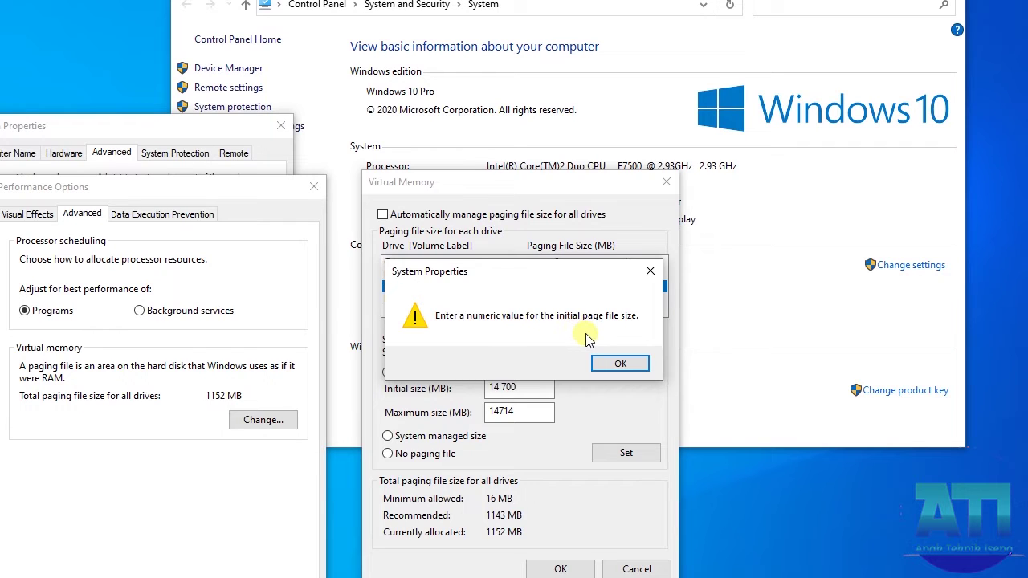
pyautogui.click(617, 363)
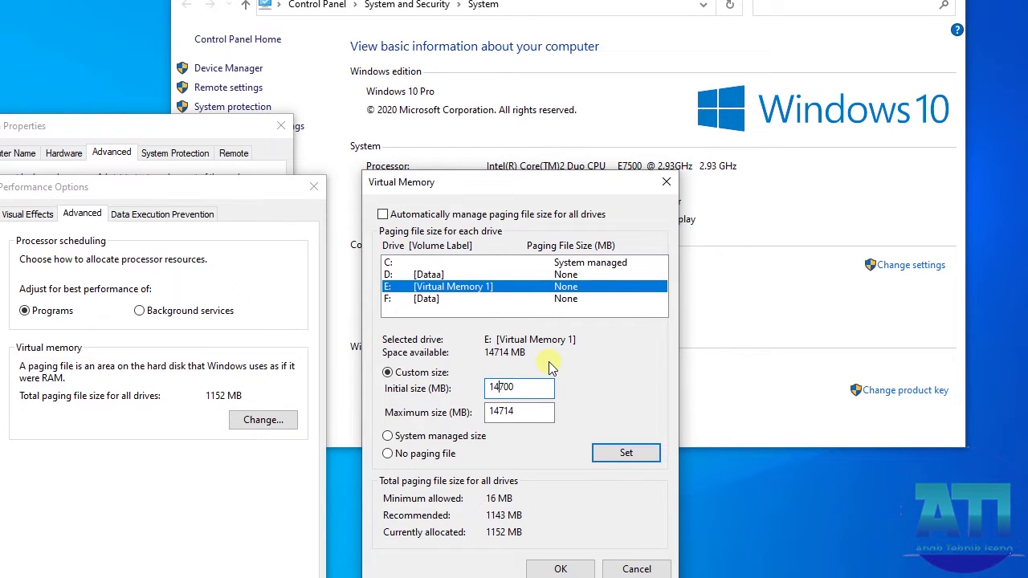
pyautogui.click(640, 454)
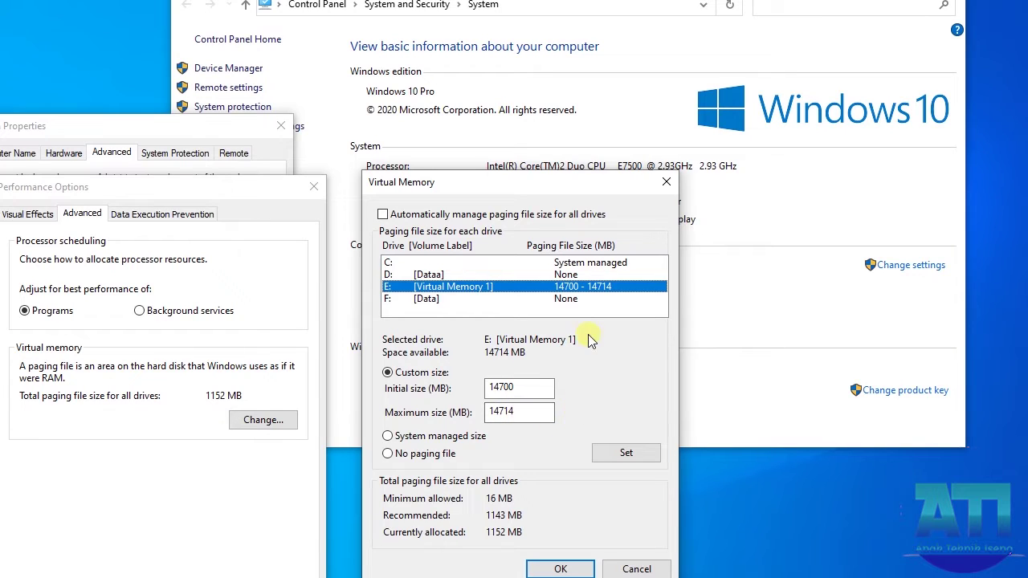
pyautogui.click(528, 417)
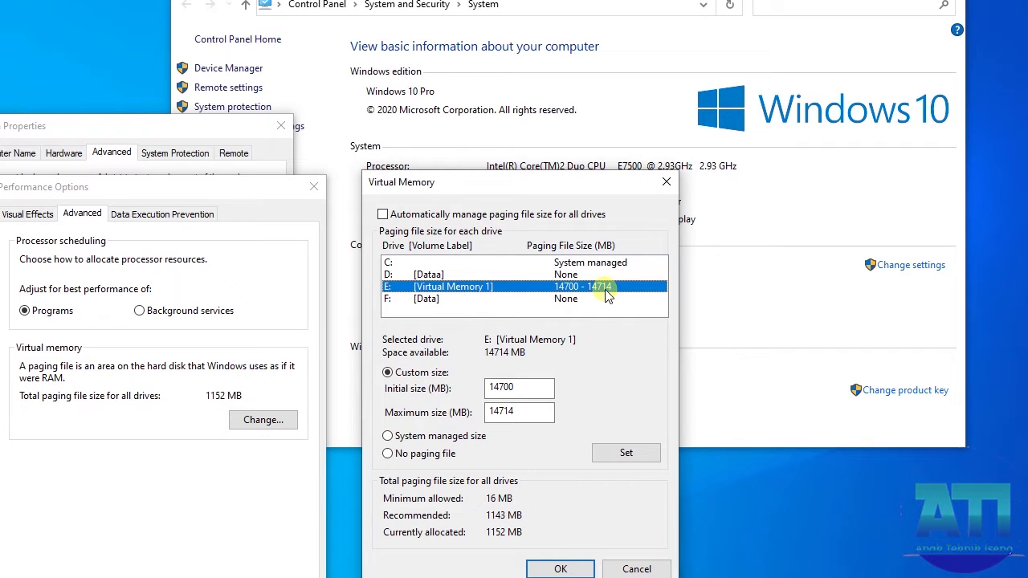
# - Confirm the virtual memory settings, the performance options and the system properties
pyautogui.click(560, 568)
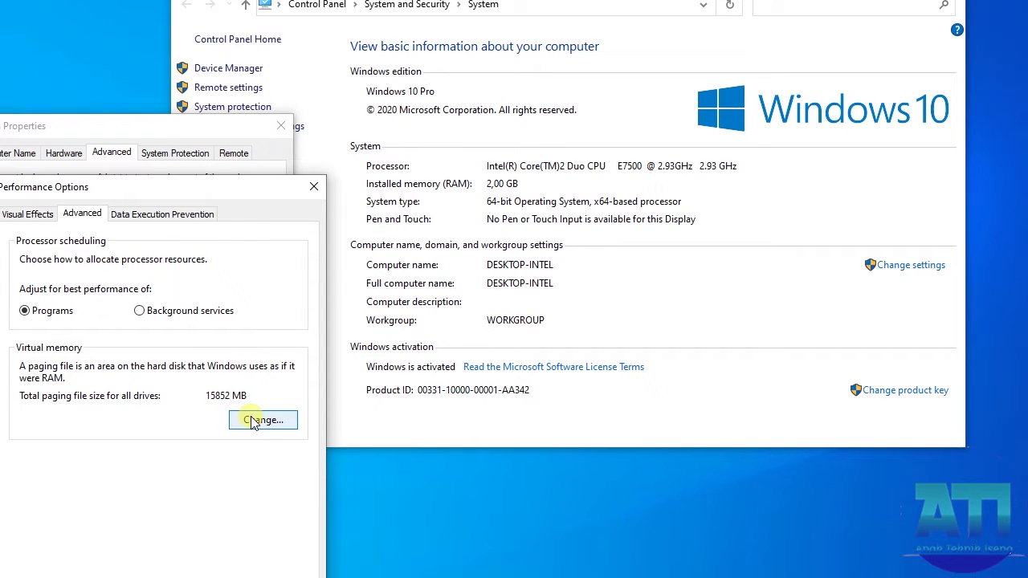
pyautogui.click(161, 577)
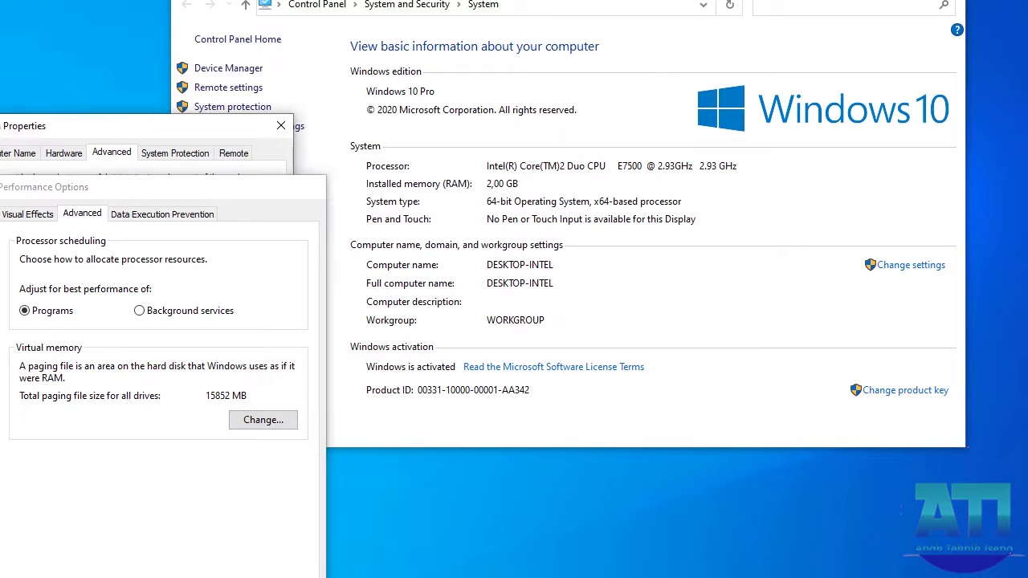
pyautogui.click(127, 474)
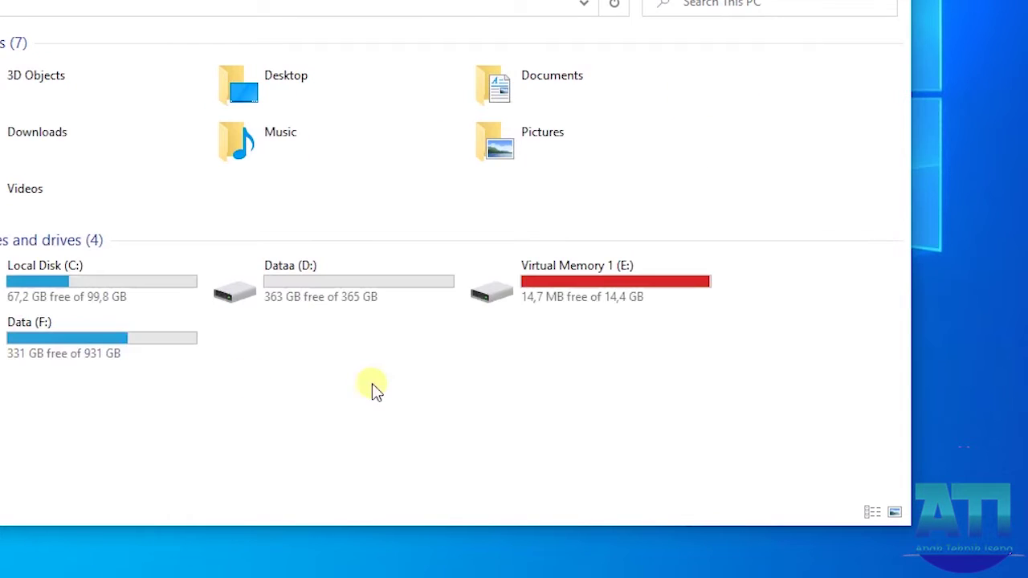
# - Check the used and free space in the properties of drive Virtual Memory 1 (E:), and close them
pyautogui.moveTo(604, 304)
pyautogui.click(615, 294)
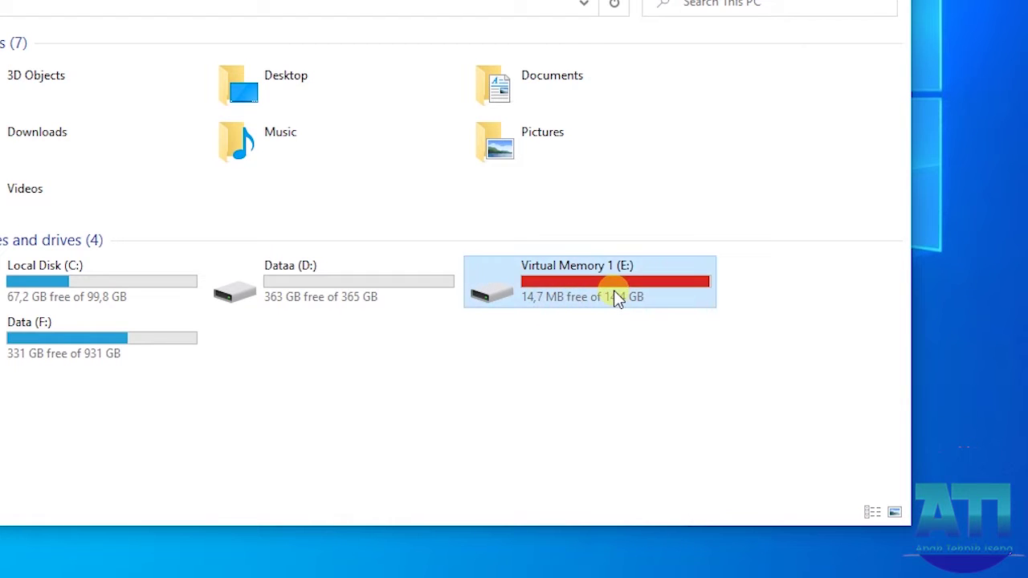
pyautogui.rightClick(616, 292)
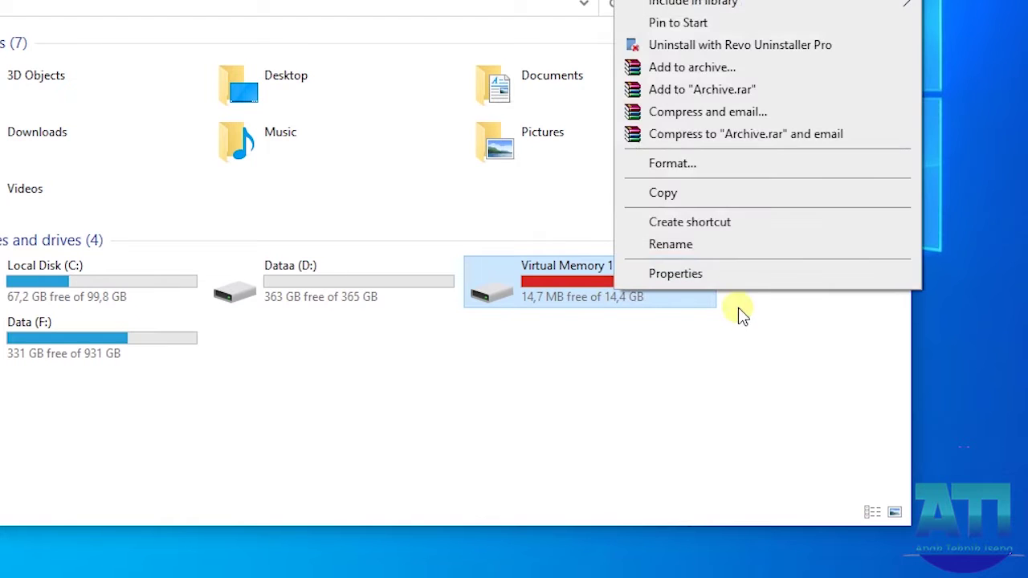
pyautogui.click(738, 281)
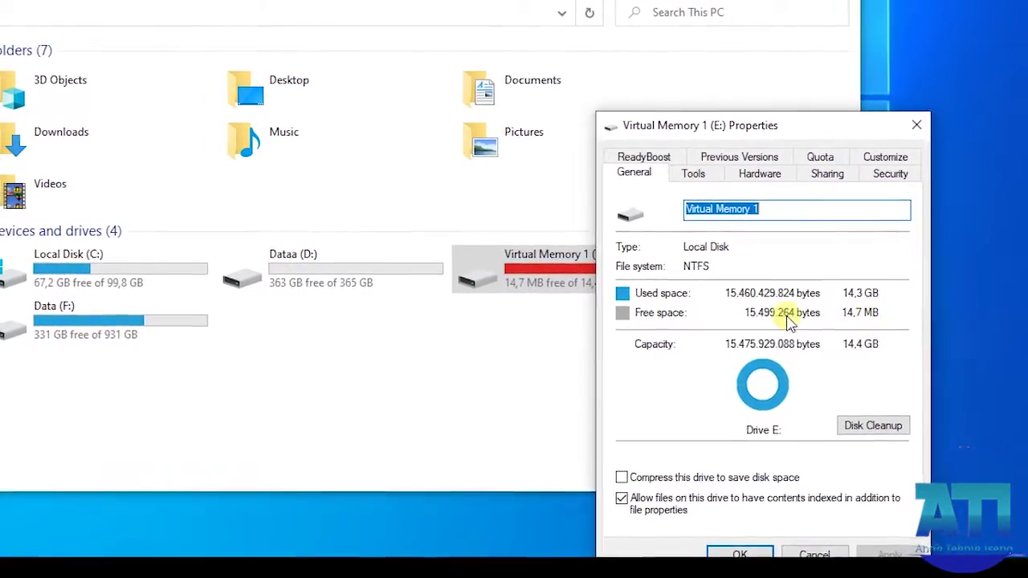
pyautogui.moveTo(806, 127); pyautogui.dragTo(834, 0)
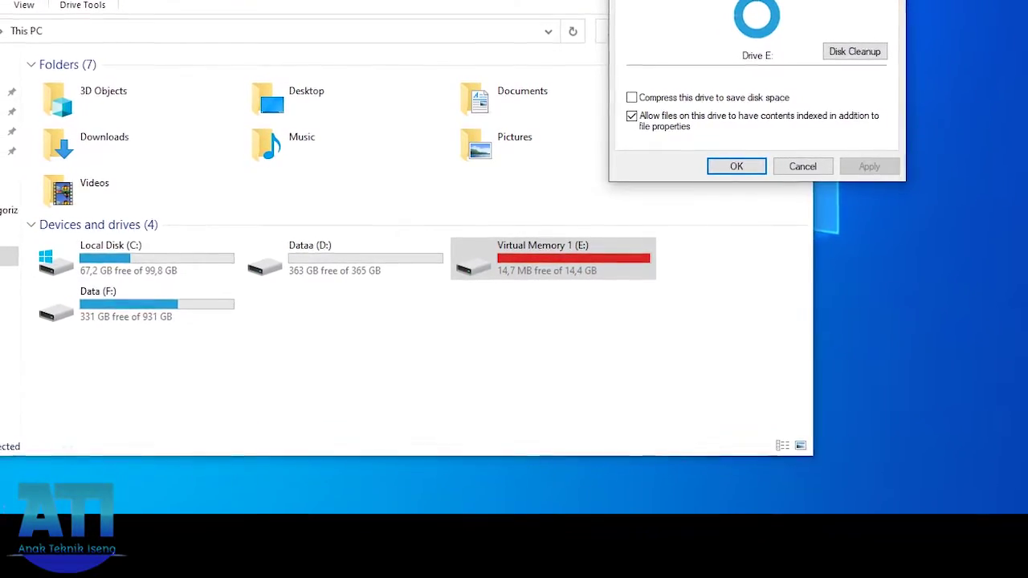
pyautogui.moveTo(747, 0); pyautogui.dragTo(320, 0)
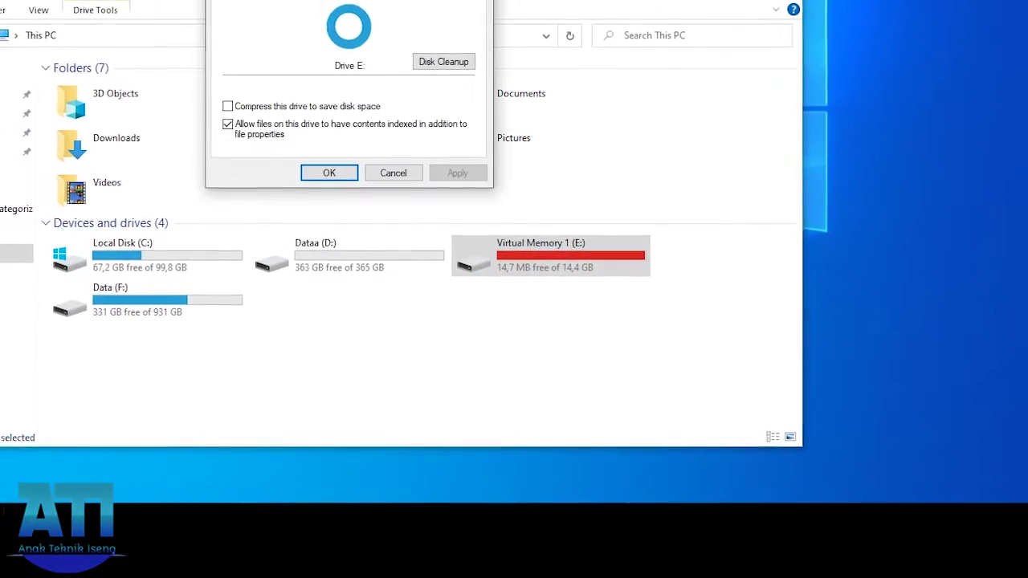
pyautogui.click(477, 0)
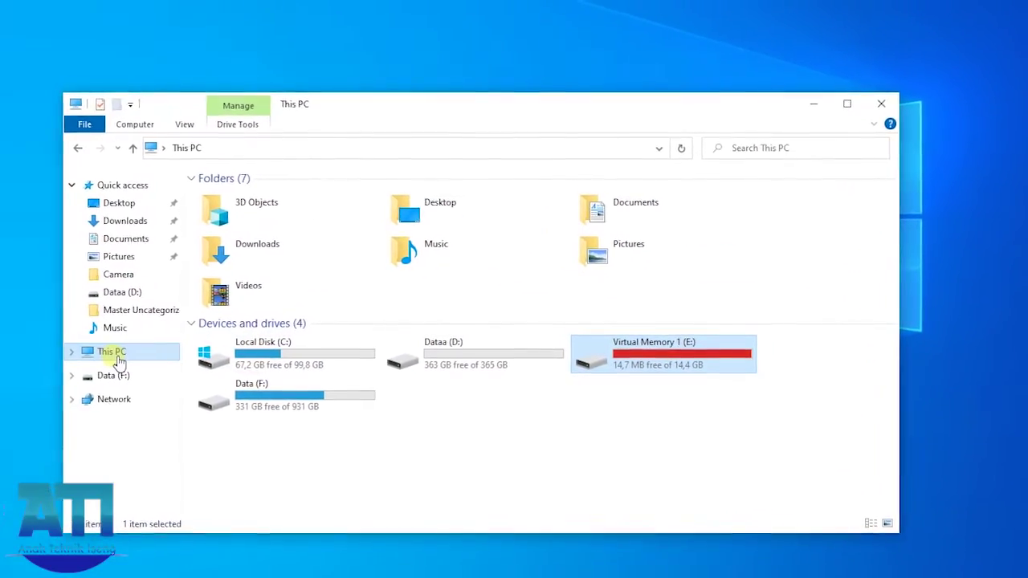
# - Open Computer Management for This PC and show Disk Management
pyautogui.rightClick(61, 326)
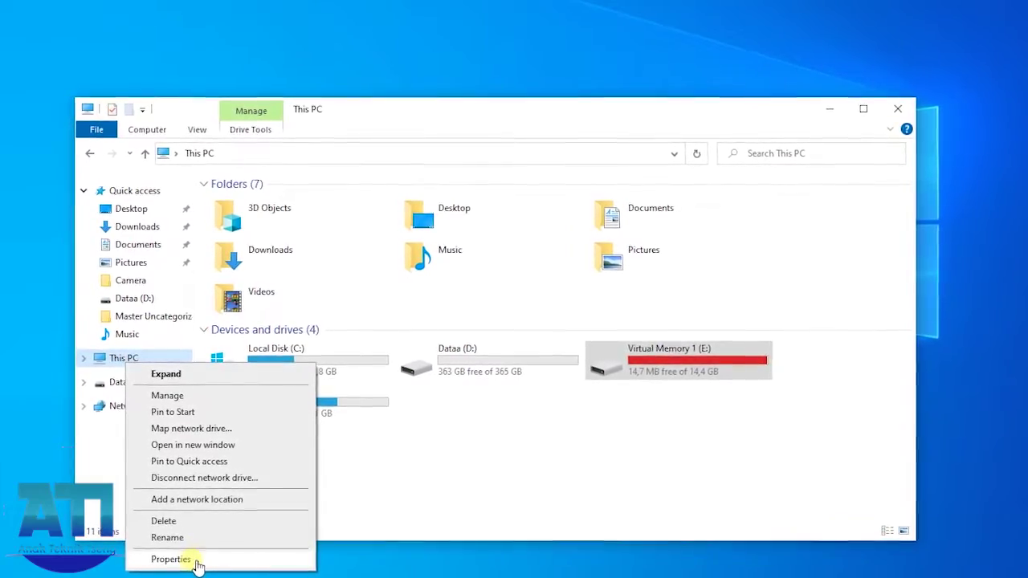
pyautogui.click(195, 563)
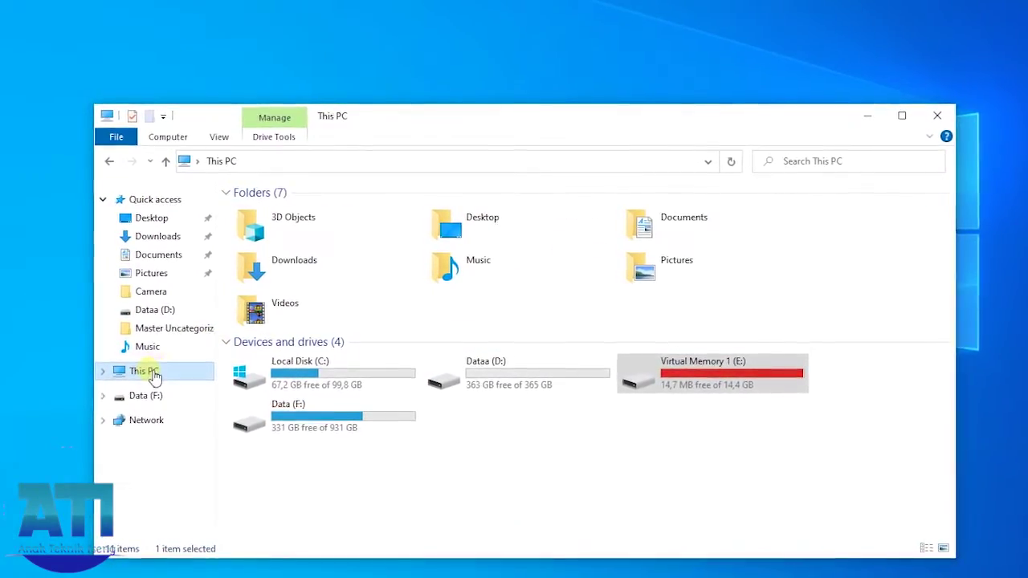
pyautogui.rightClick(149, 369)
pyautogui.click(193, 406)
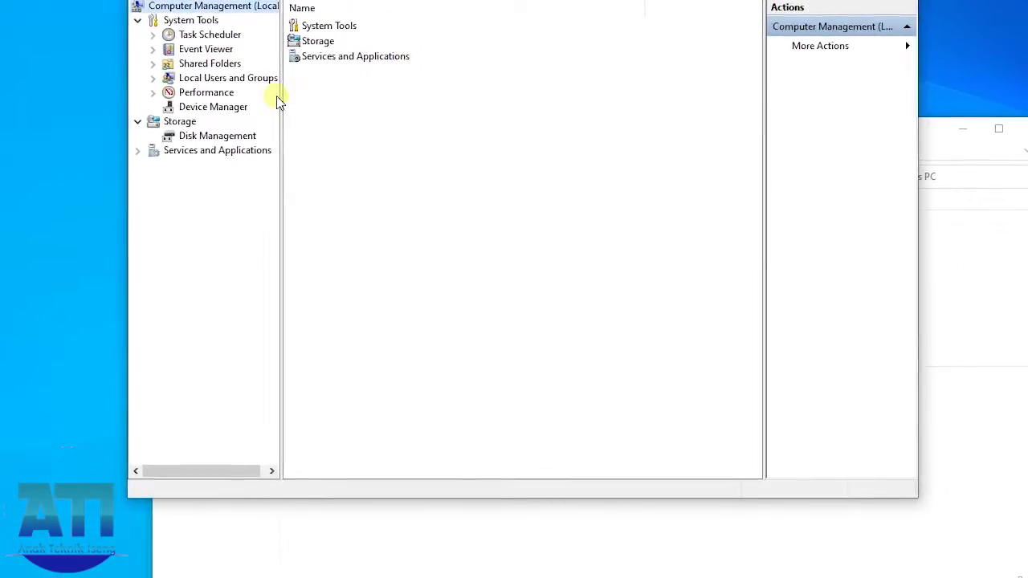
pyautogui.click(239, 140)
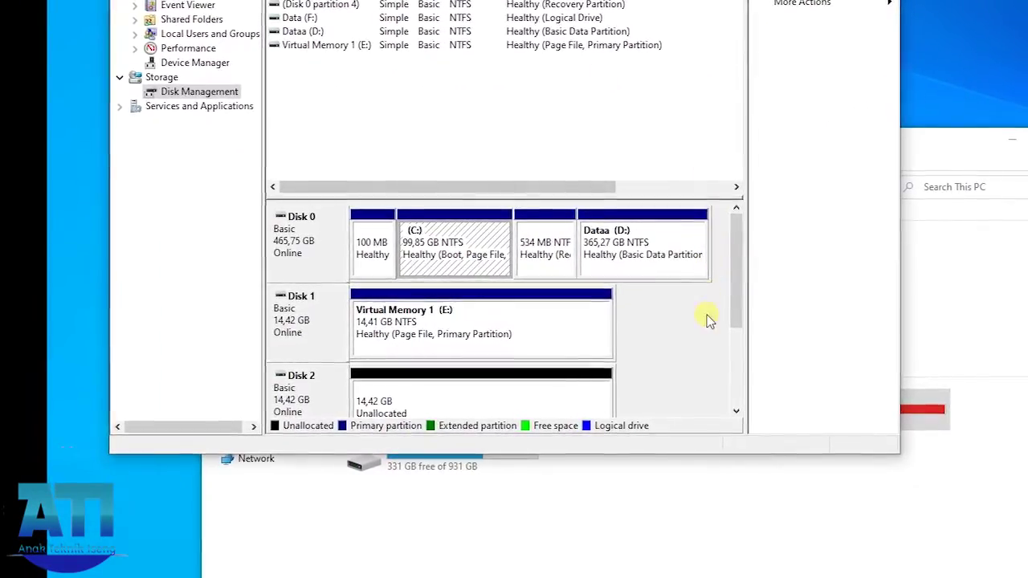
# - Create a 14759 MB simple volume on unallocated Disk 2 with drive letter F, NTFS, quick format and the label Virtual Memory 2
pyautogui.moveTo(744, 305); pyautogui.dragTo(746, 333)
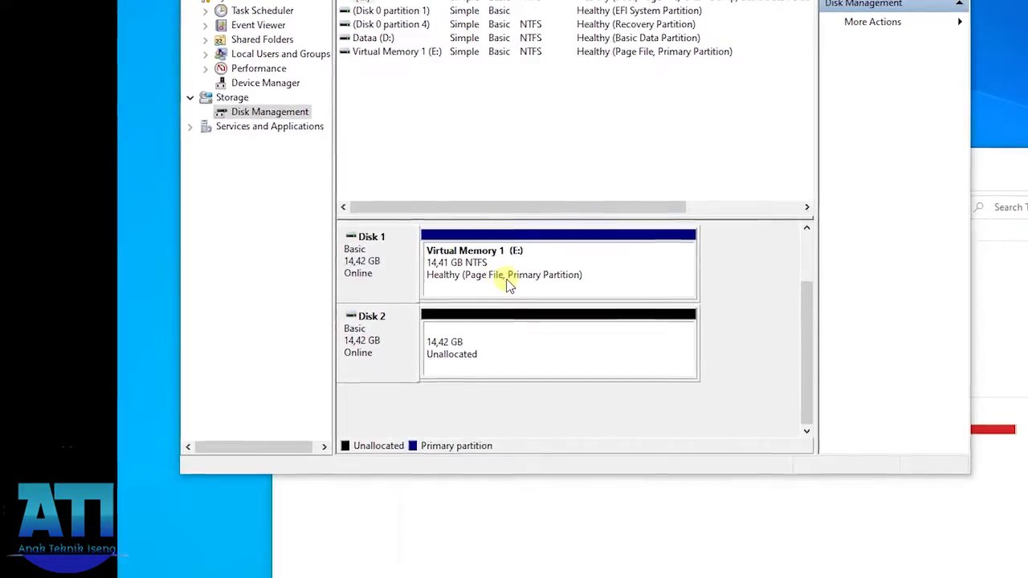
pyautogui.click(493, 352)
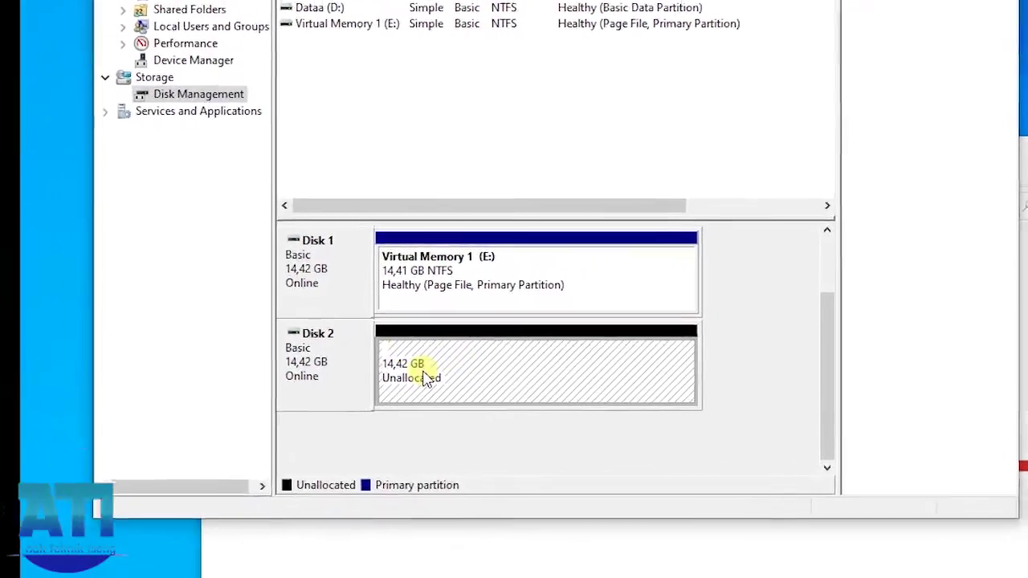
pyautogui.rightClick(425, 379)
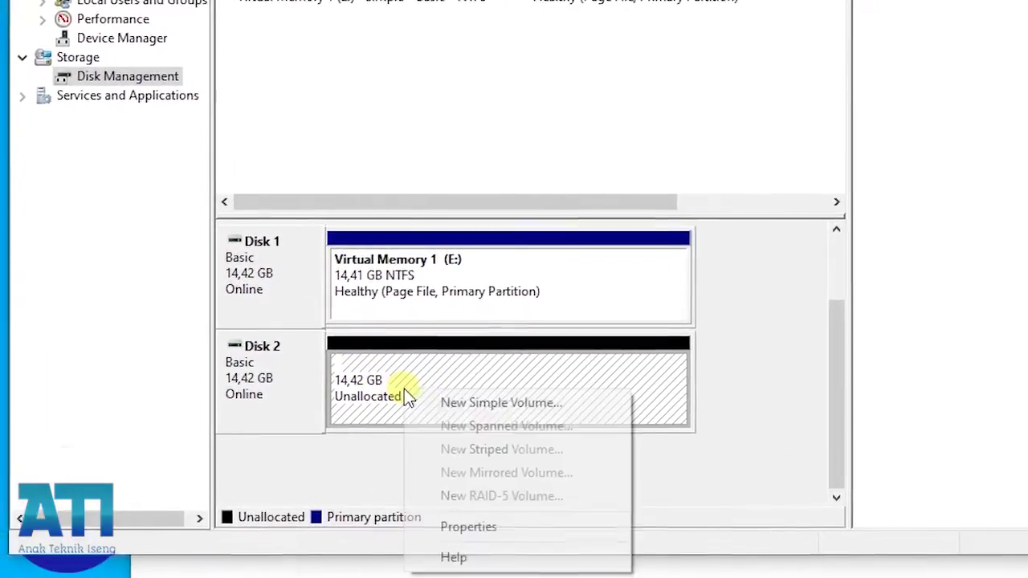
pyautogui.click(527, 437)
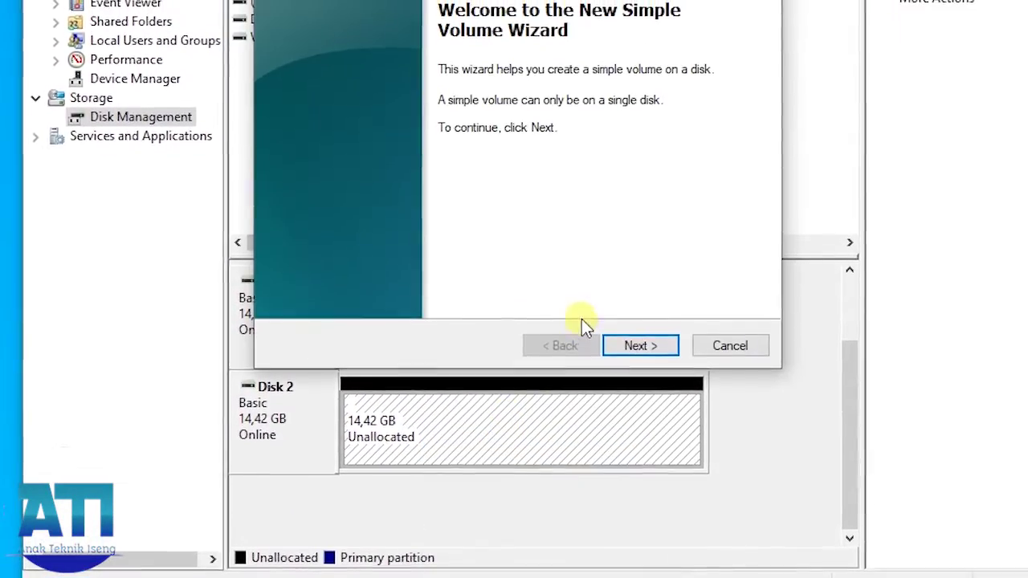
pyautogui.click(636, 357)
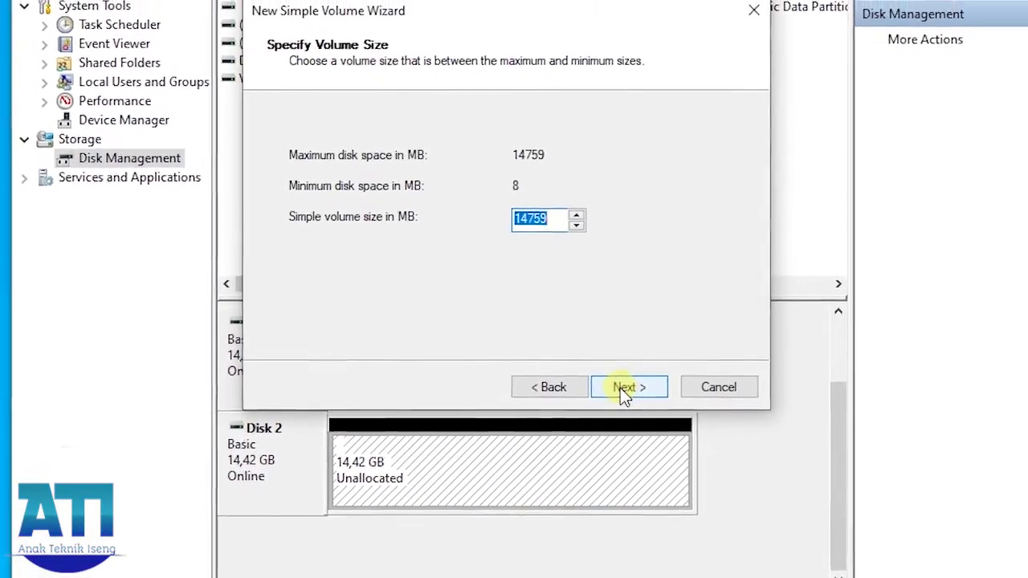
pyautogui.click(629, 379)
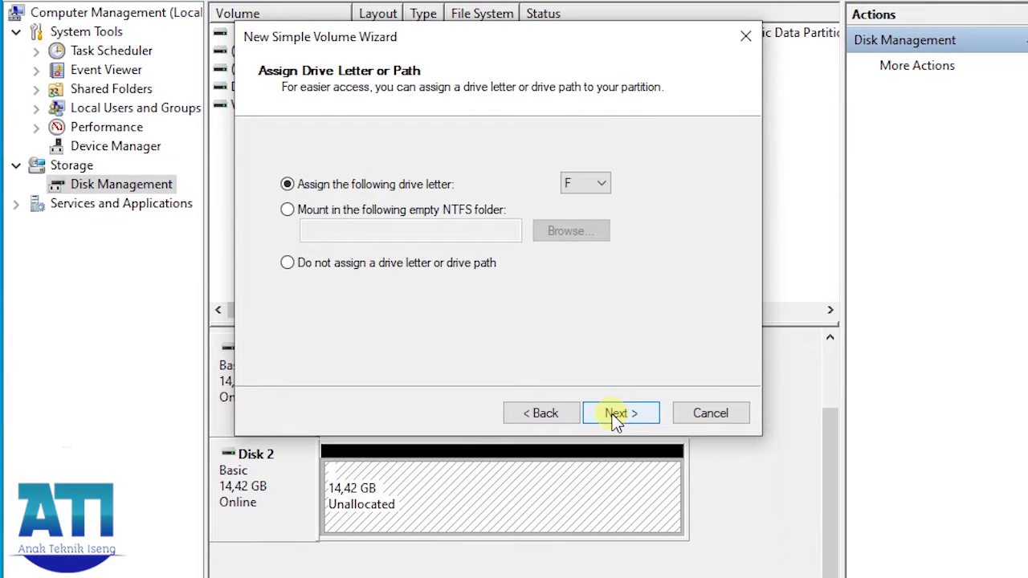
pyautogui.click(617, 417)
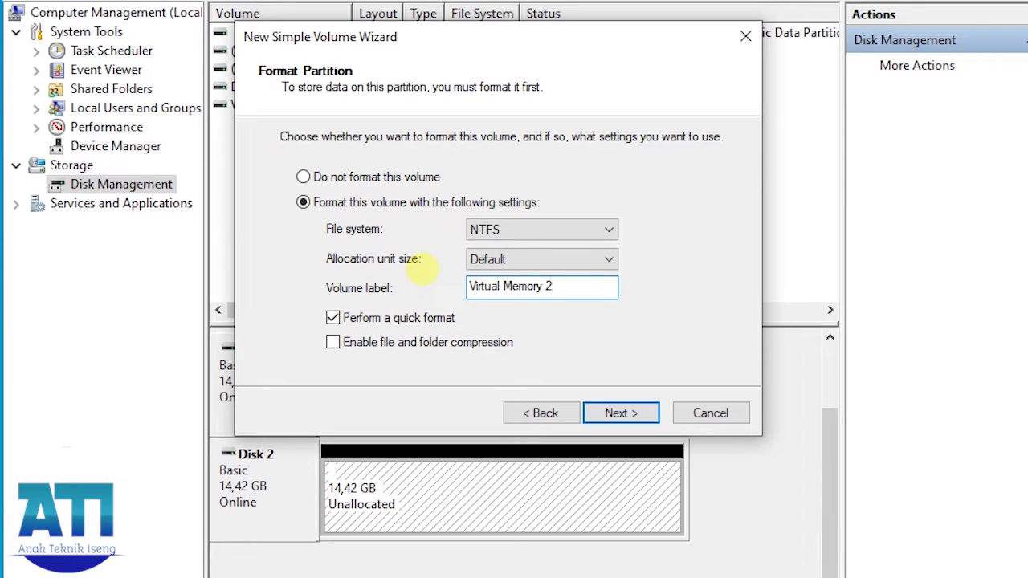
pyautogui.click(610, 416)
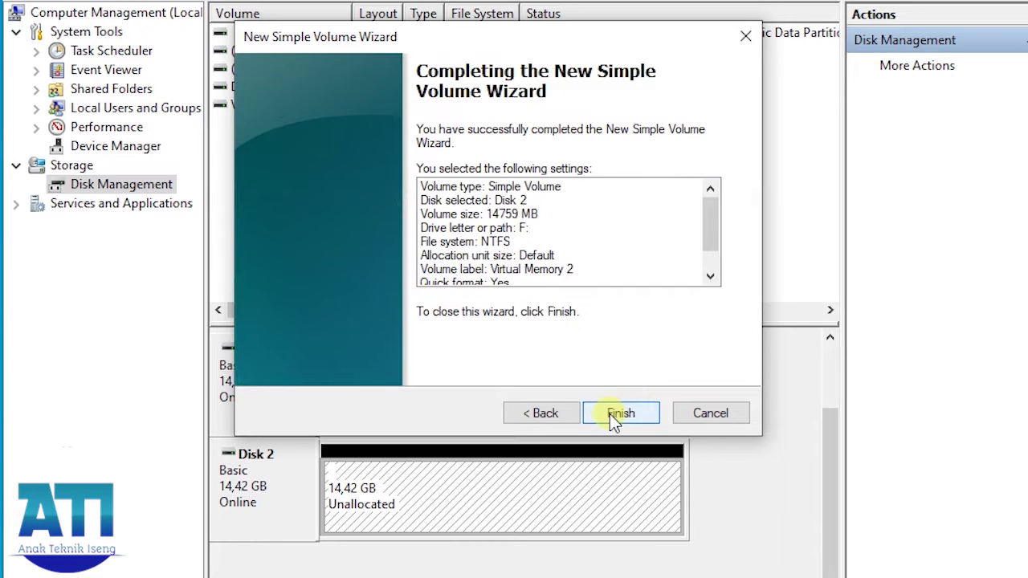
pyautogui.click(618, 413)
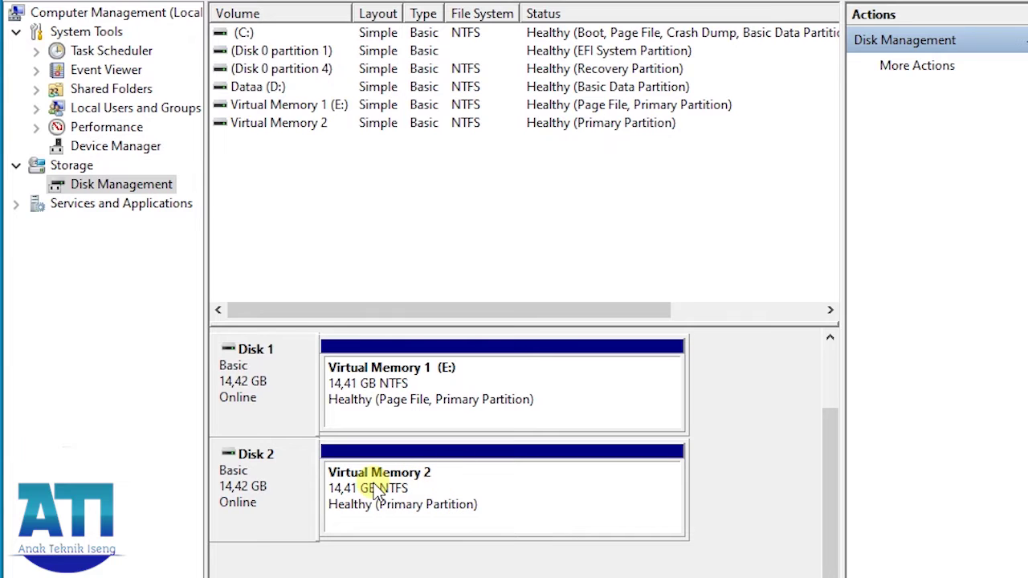
# - Return to the This PC window, uncover Disk Management behind it, and open the properties of drive Virtual Memory 2 (F:)
pyautogui.hotkey('alt', 'Tab')
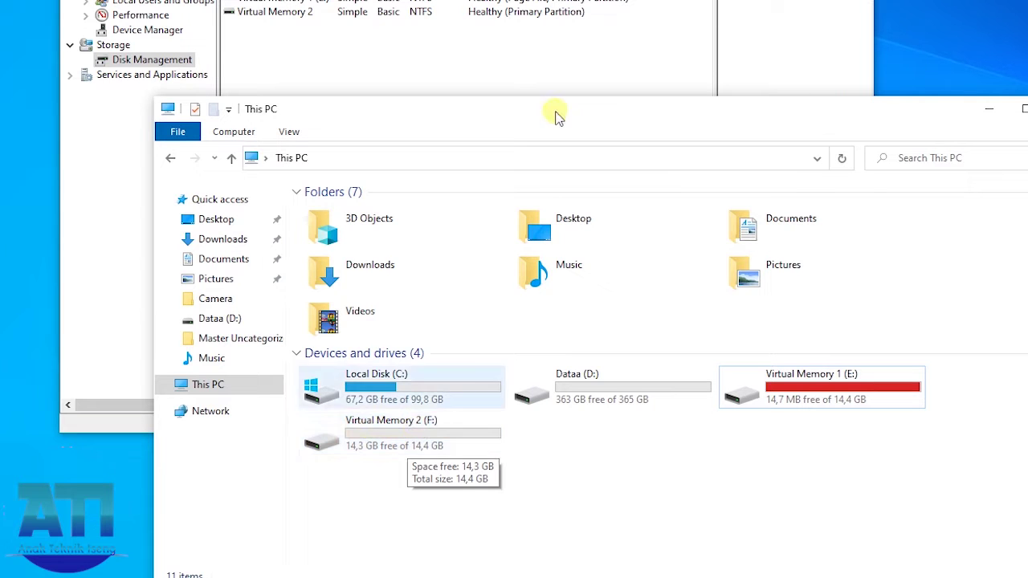
pyautogui.moveTo(541, 115); pyautogui.dragTo(727, 0)
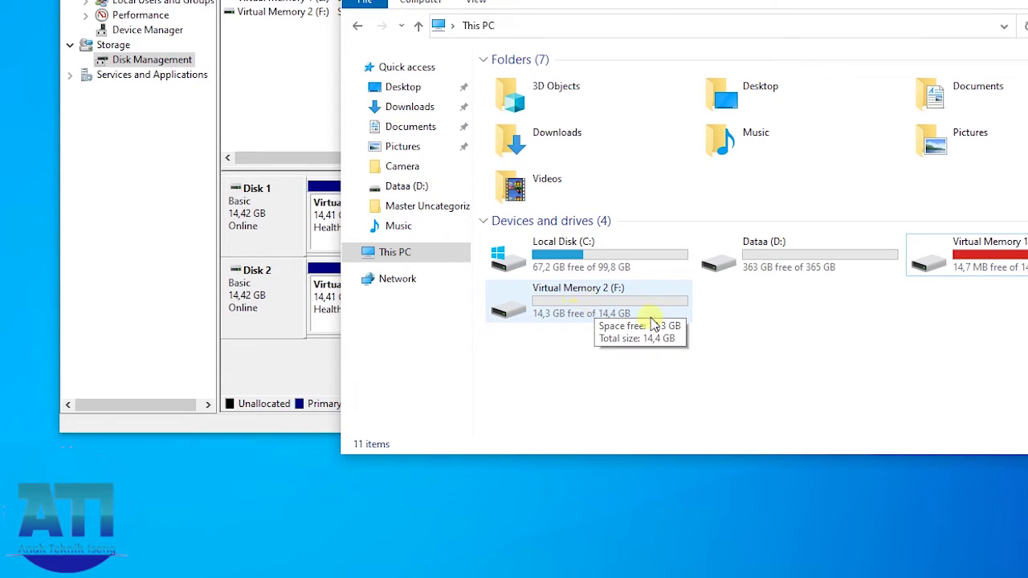
pyautogui.click(594, 302)
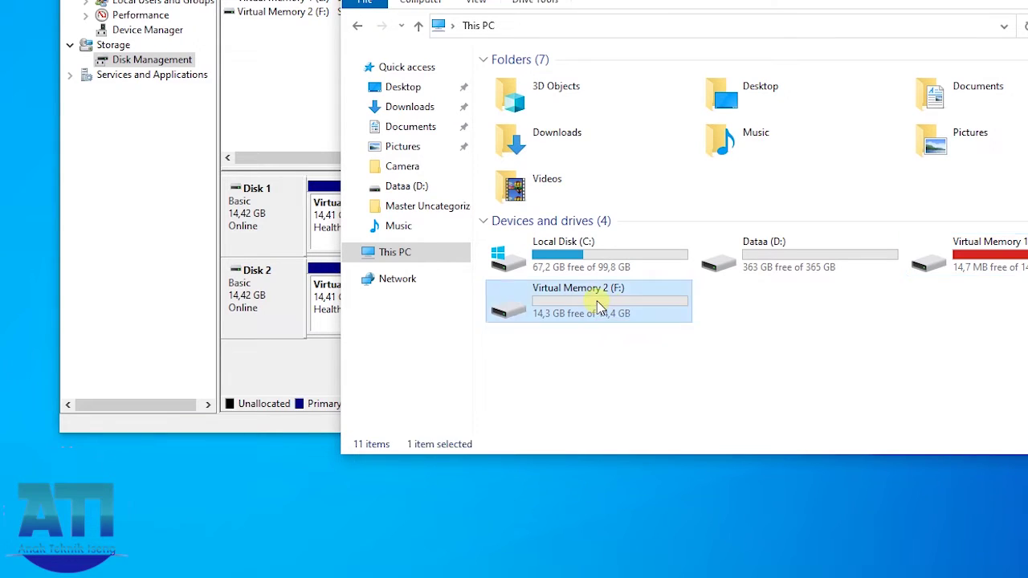
pyautogui.rightClick(580, 308)
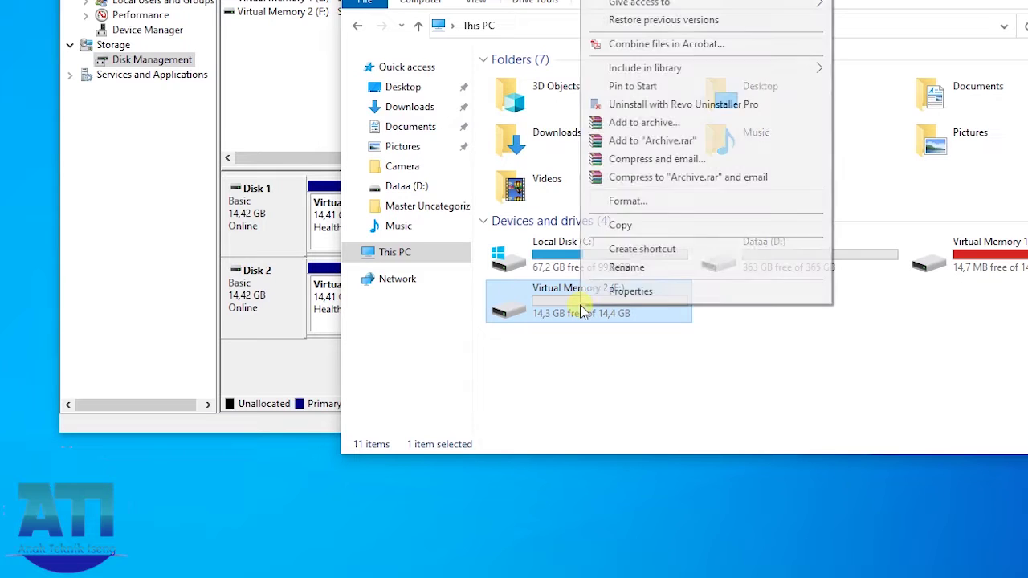
pyautogui.click(626, 291)
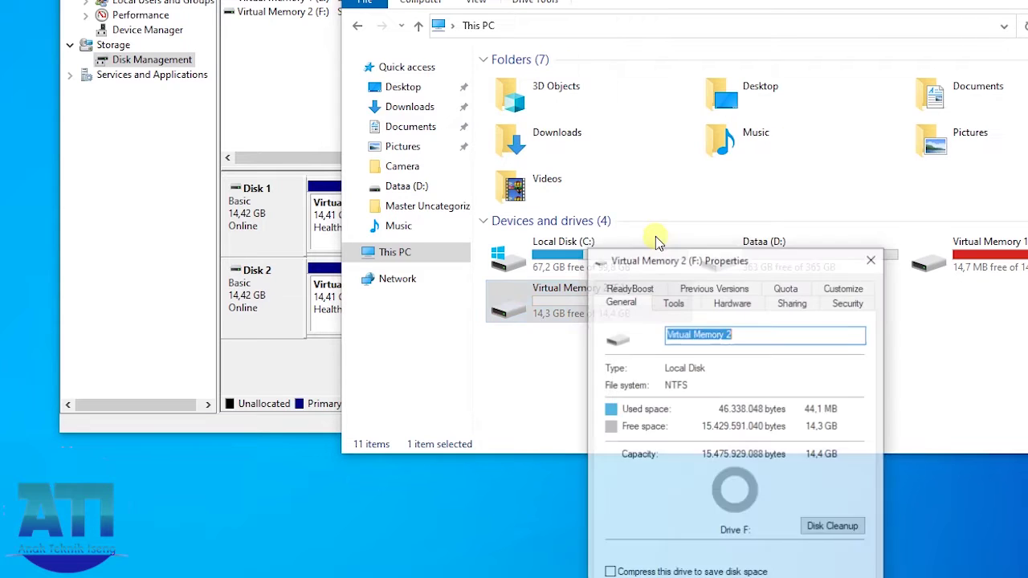
# - Set the ReadyBoost option of drive Virtual Memory 2 (F:) to use this device
pyautogui.moveTo(688, 264); pyautogui.dragTo(798, 86)
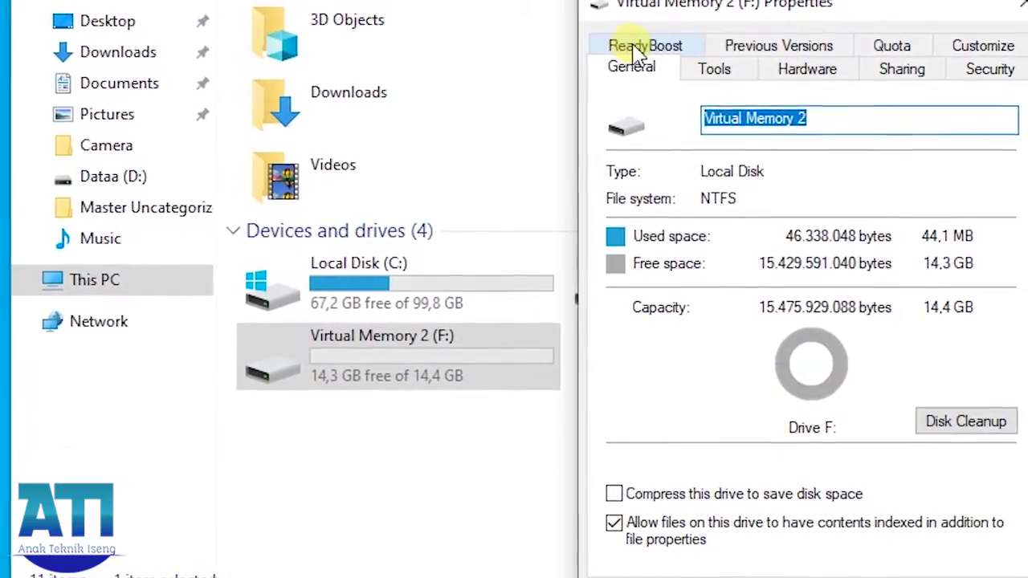
pyautogui.click(643, 50)
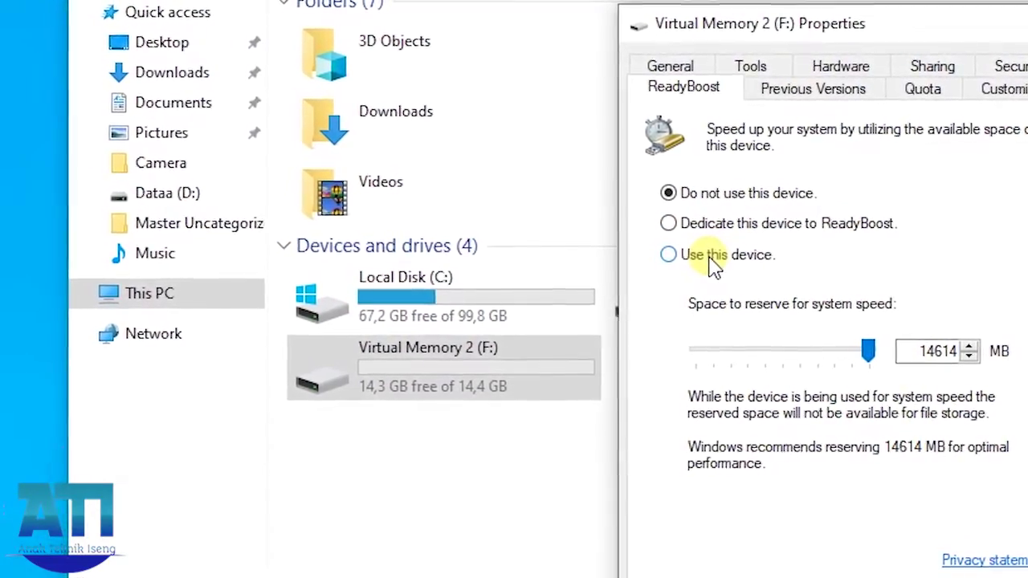
pyautogui.click(717, 267)
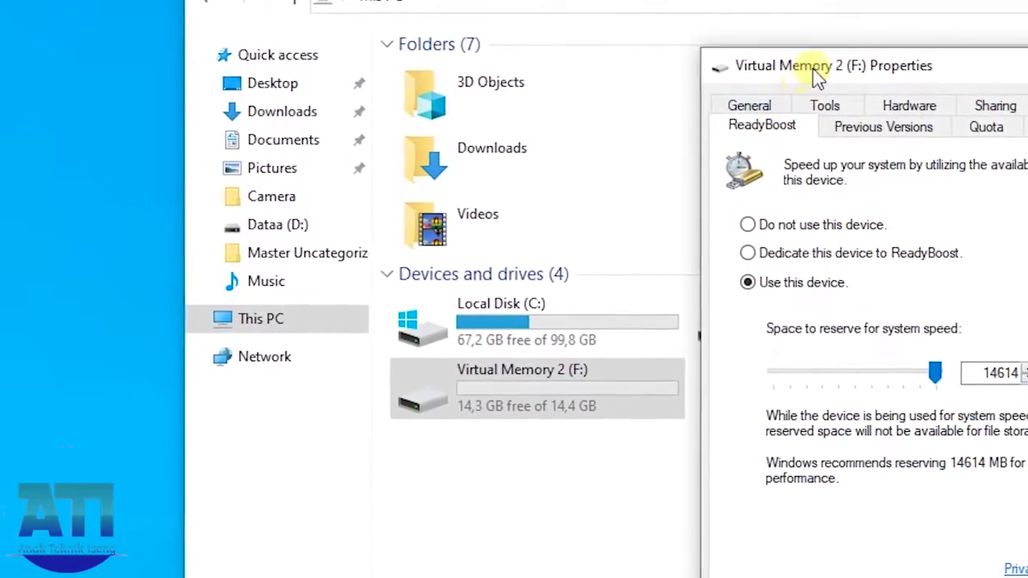
# - Move the drive F: properties clear of the drive list, check the properties of drive Dataa (D:) for comparison, and close them
pyautogui.moveTo(858, 62); pyautogui.dragTo(988, 0)
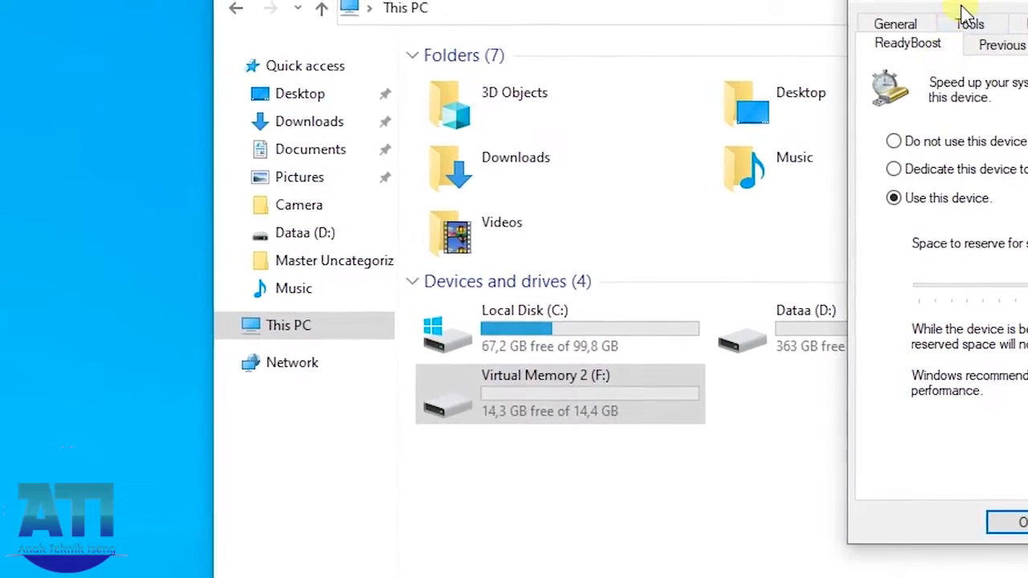
pyautogui.moveTo(961, 1); pyautogui.dragTo(1027, 0)
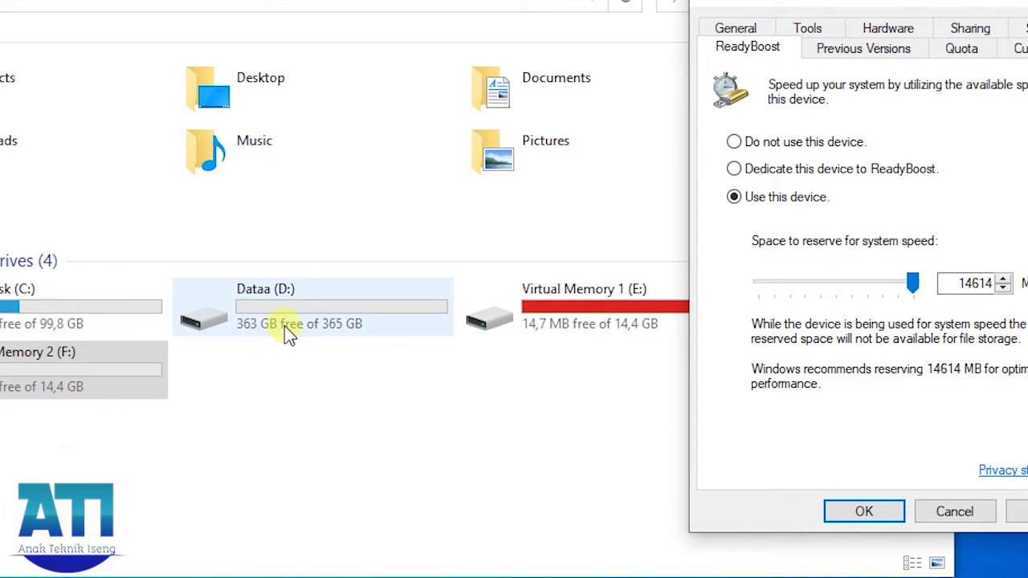
pyautogui.click(259, 317)
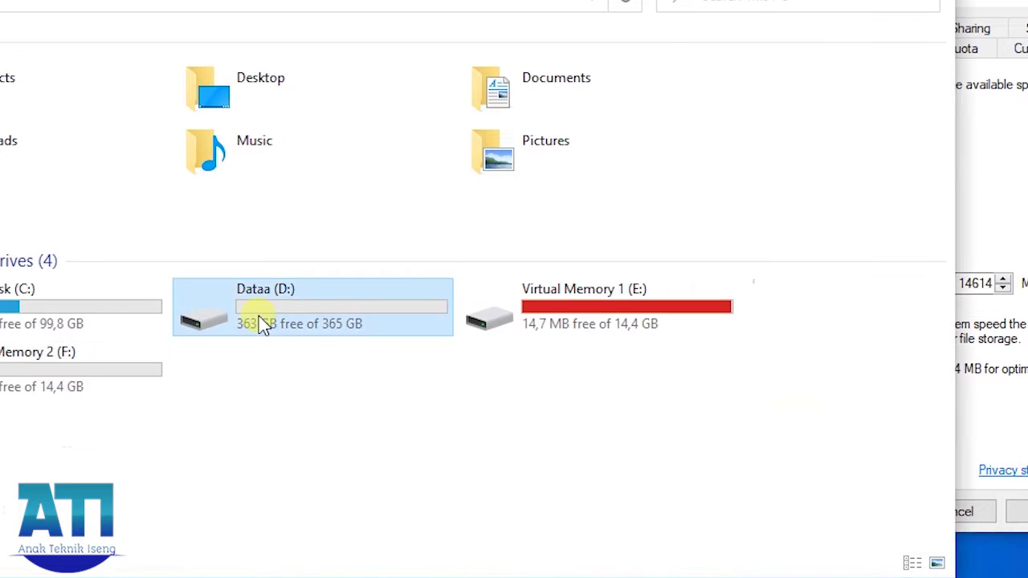
pyautogui.rightClick(259, 317)
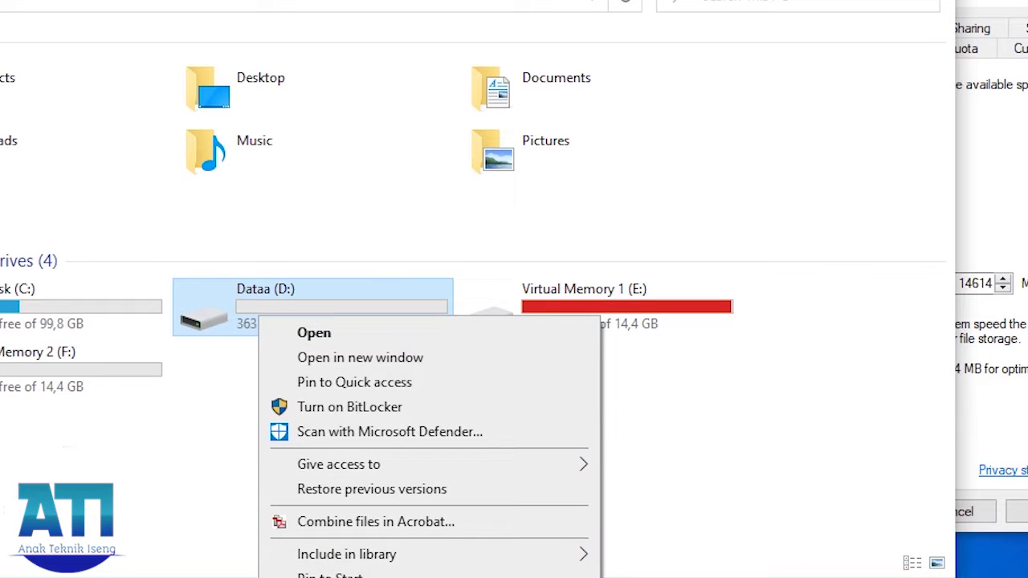
pyautogui.click(353, 577)
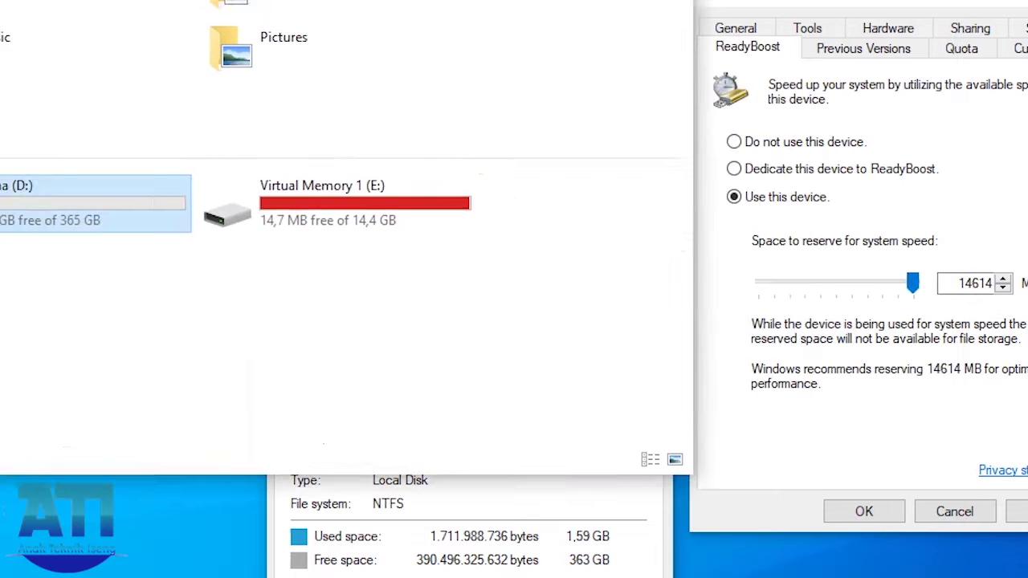
pyautogui.click(949, 209)
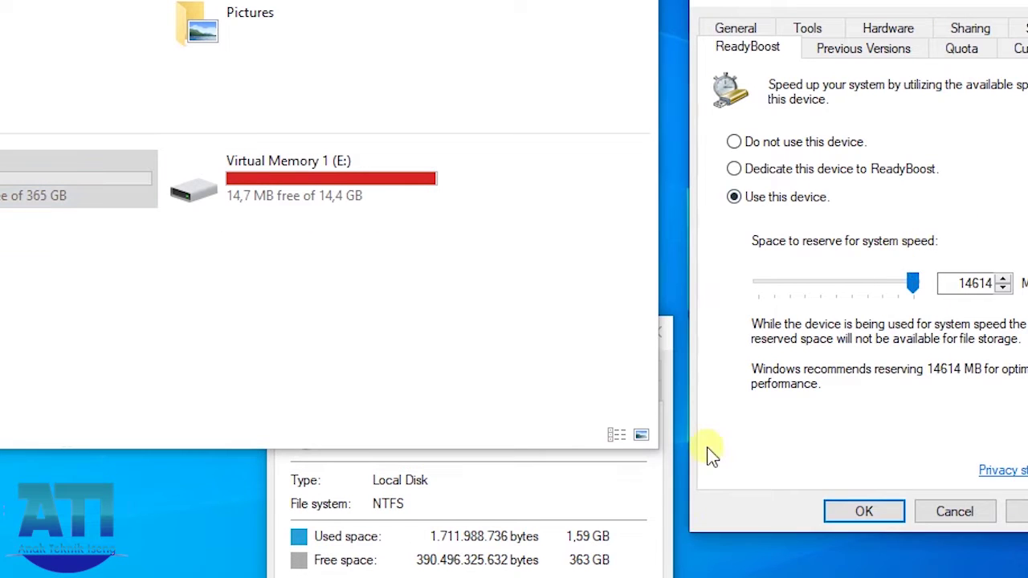
pyautogui.click(640, 572)
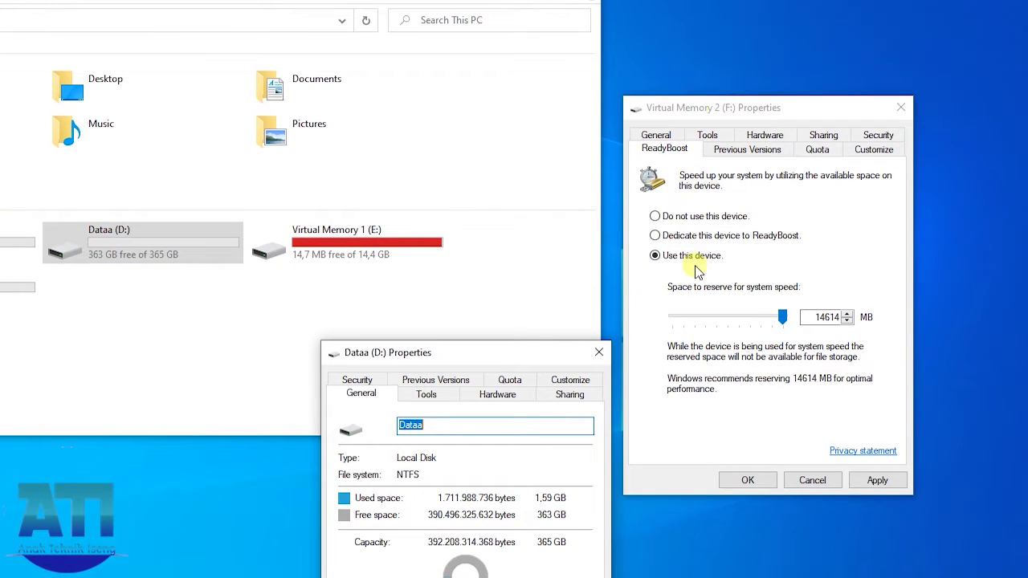
pyautogui.click(601, 354)
# - Apply ReadyBoost on drive F: with 14614 MB reserved for system speed, and close its properties
pyautogui.click(812, 322)
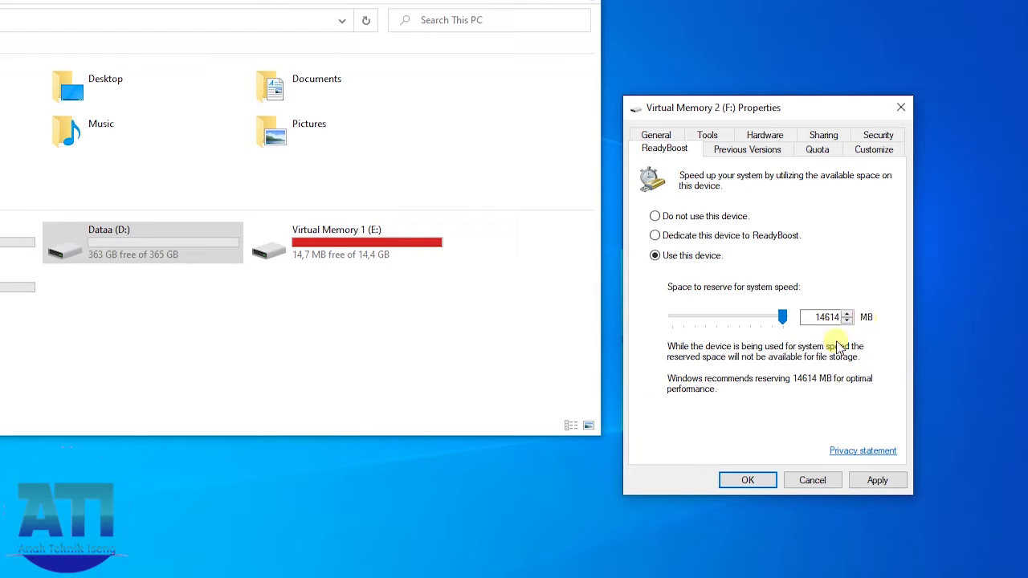
pyautogui.click(876, 483)
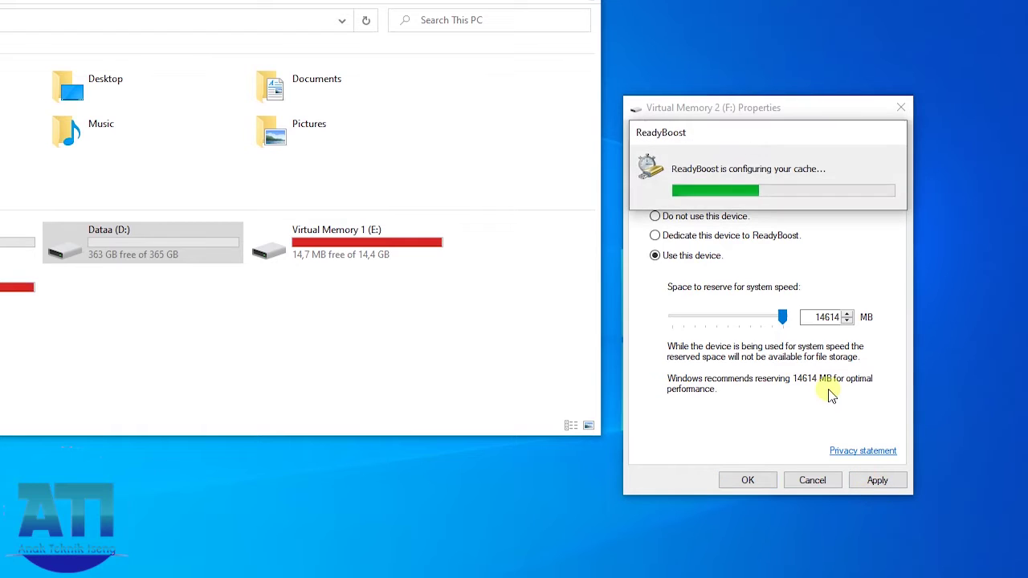
pyautogui.click(756, 478)
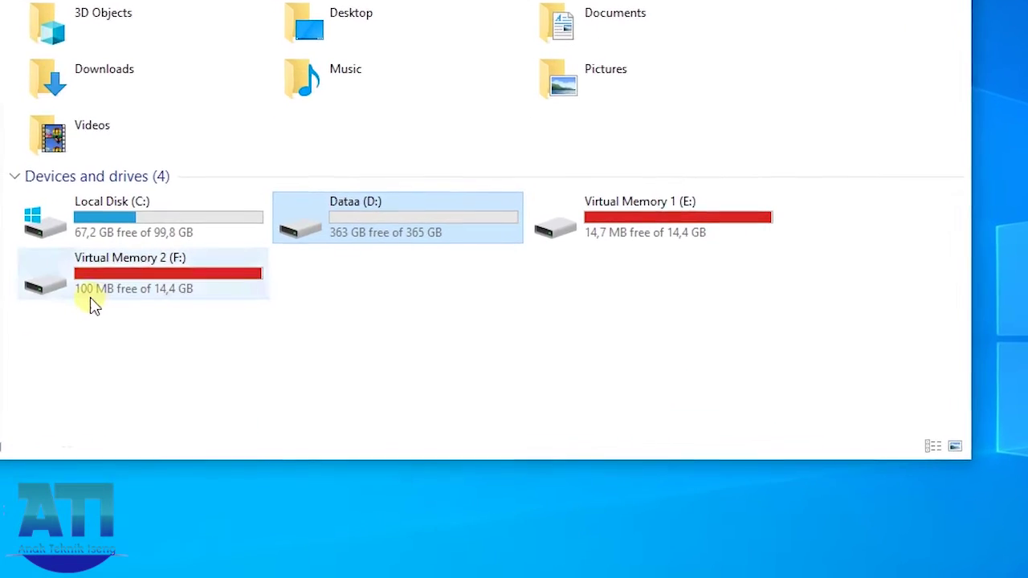
# - Check the used and free space in the properties of drive Virtual Memory 2 (F:), and close them
pyautogui.rightClick(133, 280)
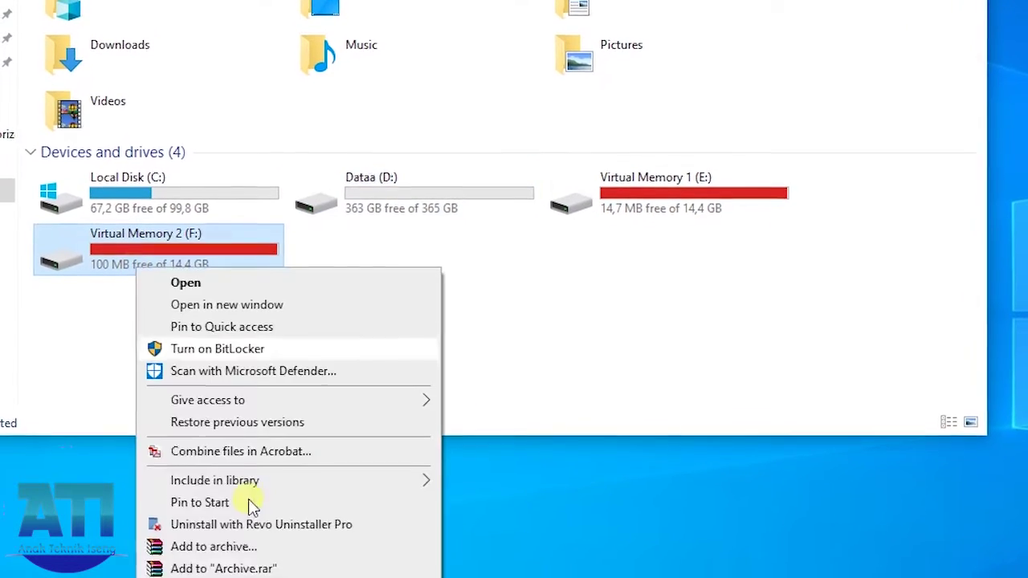
pyautogui.click(193, 577)
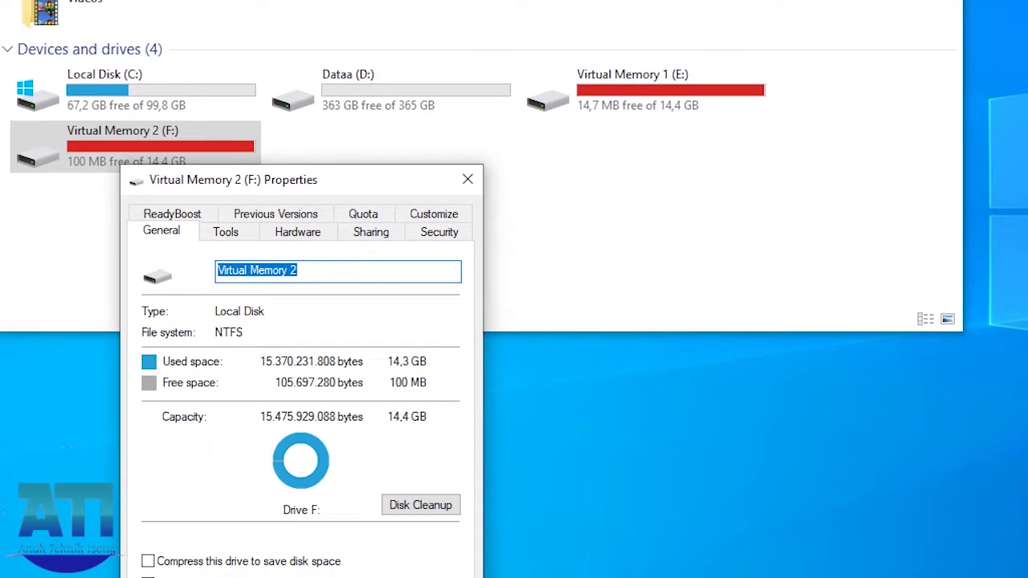
pyautogui.press('Escape')
# - Switch to Task Manager and examine the performance details of Disk 1 (E:)
pyautogui.press('super')
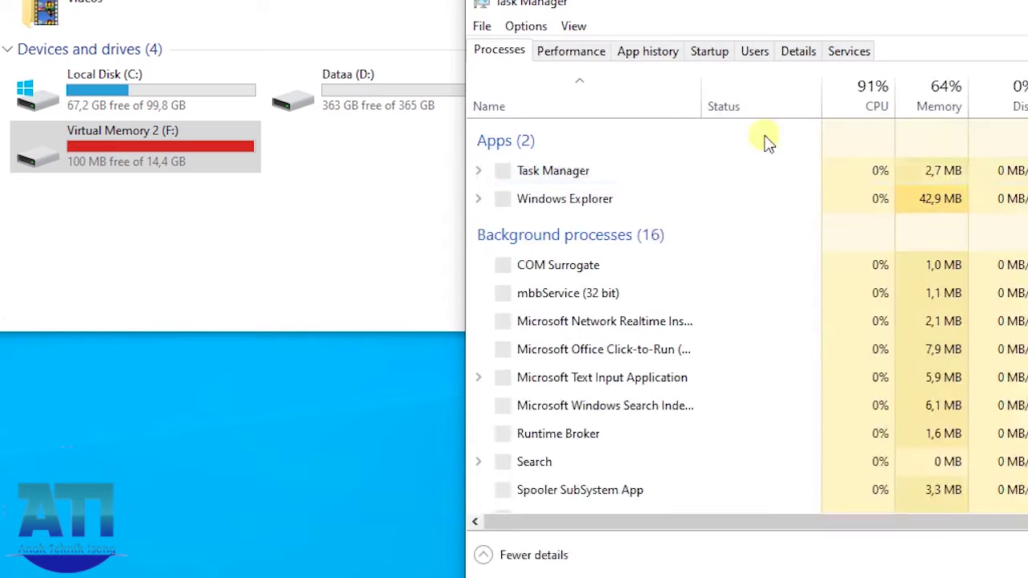
pyautogui.click(590, 56)
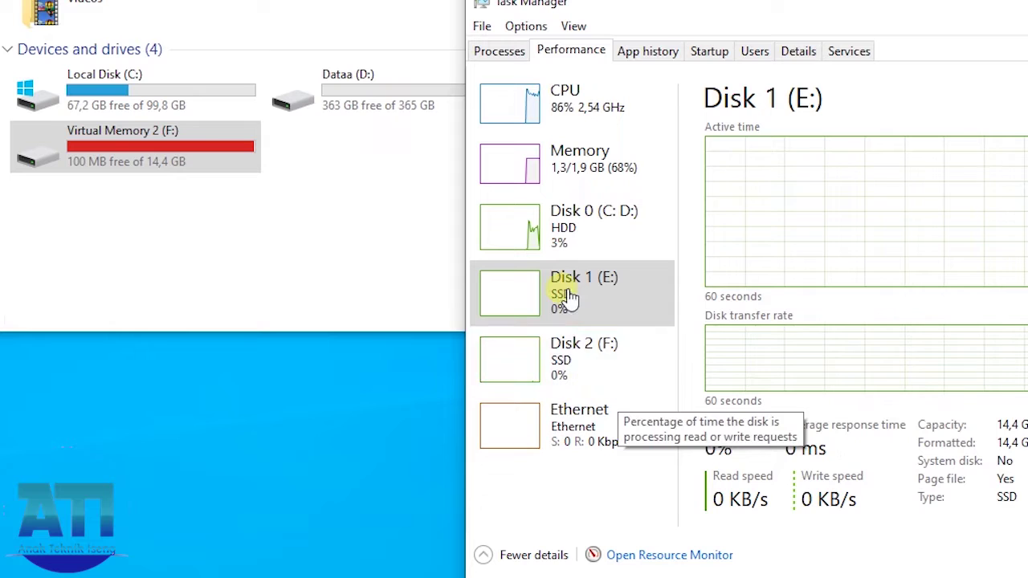
# - Compare the performance details of Disk 1 (E:) and Disk 2 (F:), ending on Disk 1 (E:)
pyautogui.click(601, 297)
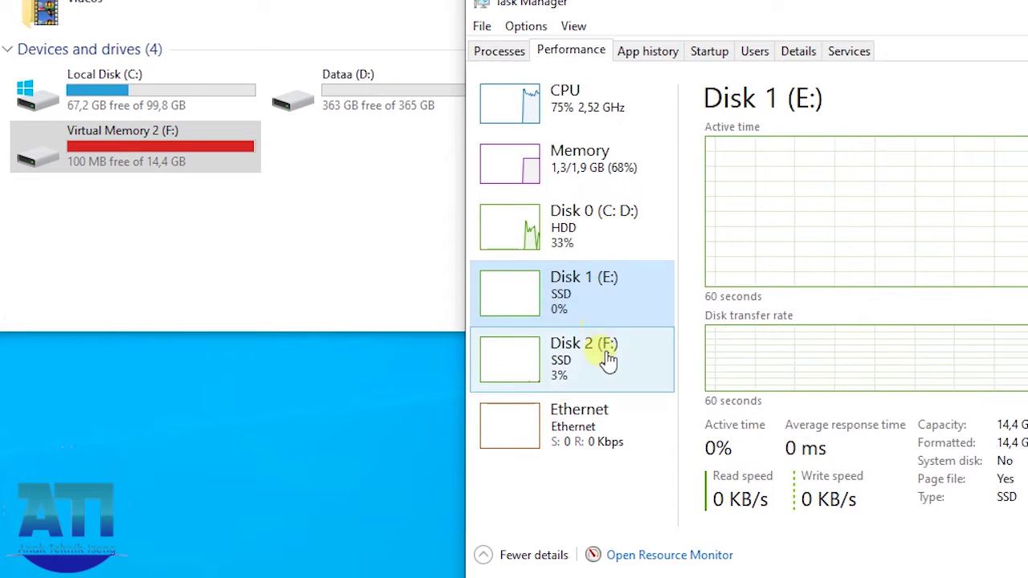
pyautogui.click(607, 362)
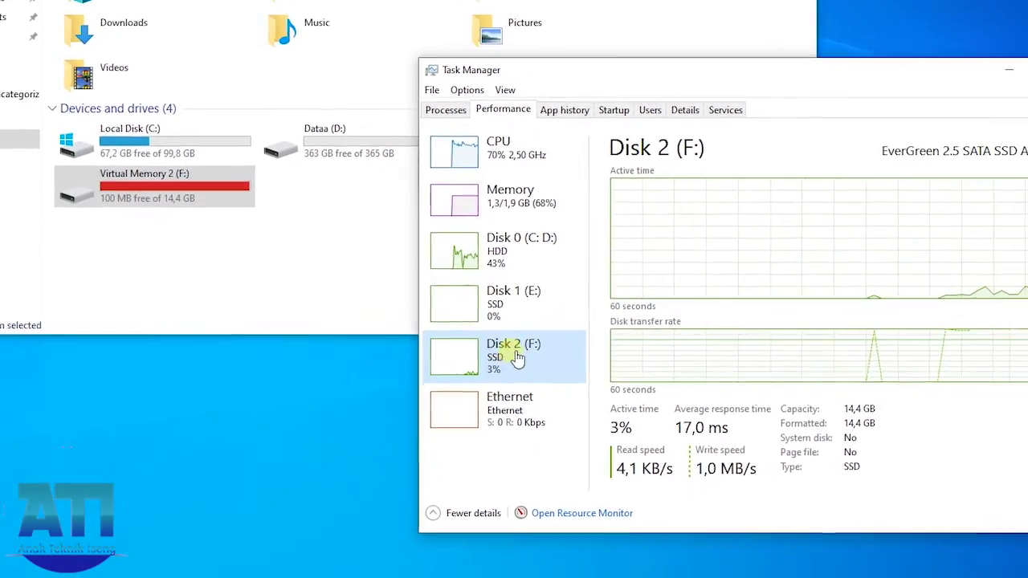
pyautogui.click(514, 315)
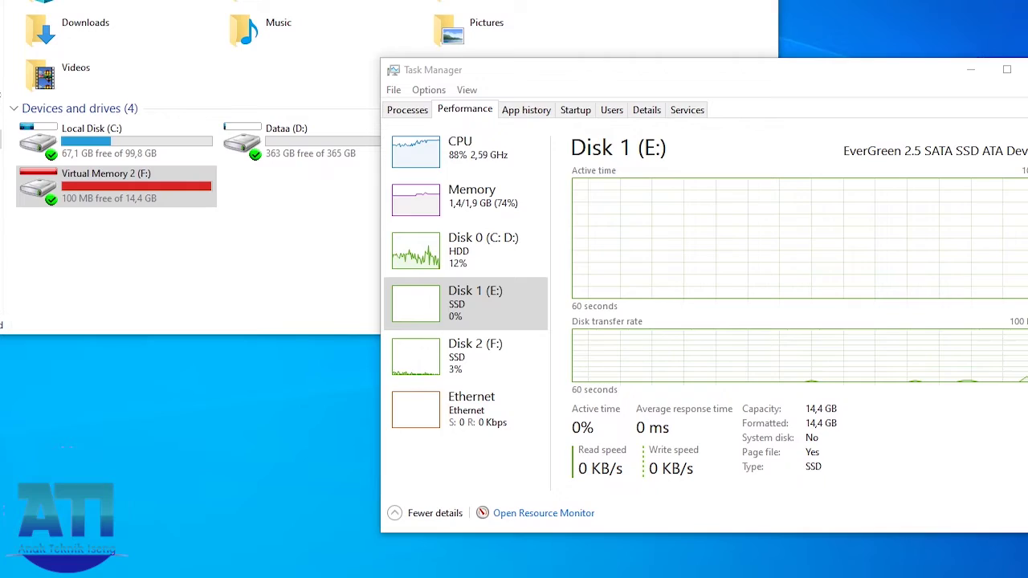
# - Arrange the disk health monitor and Task Manager windows so that both disk lists can be seen together
pyautogui.moveTo(1027, 98)
pyautogui.mouseDown()
pyautogui.moveTo(1027, 166)
pyautogui.moveTo(1027, 2)
pyautogui.moveTo(828, 4)
pyautogui.mouseUp()
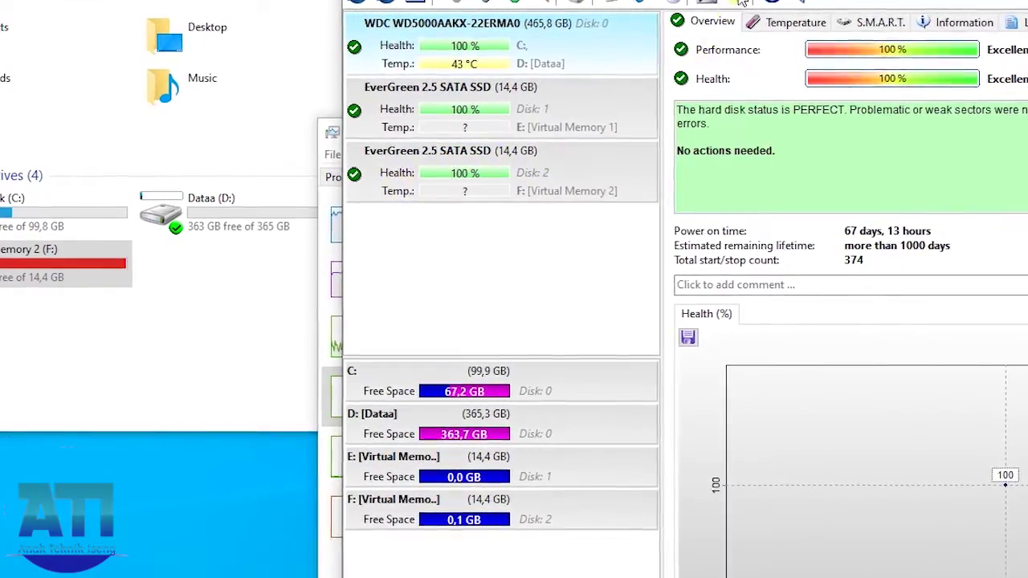
pyautogui.moveTo(578, 1); pyautogui.dragTo(665, 2)
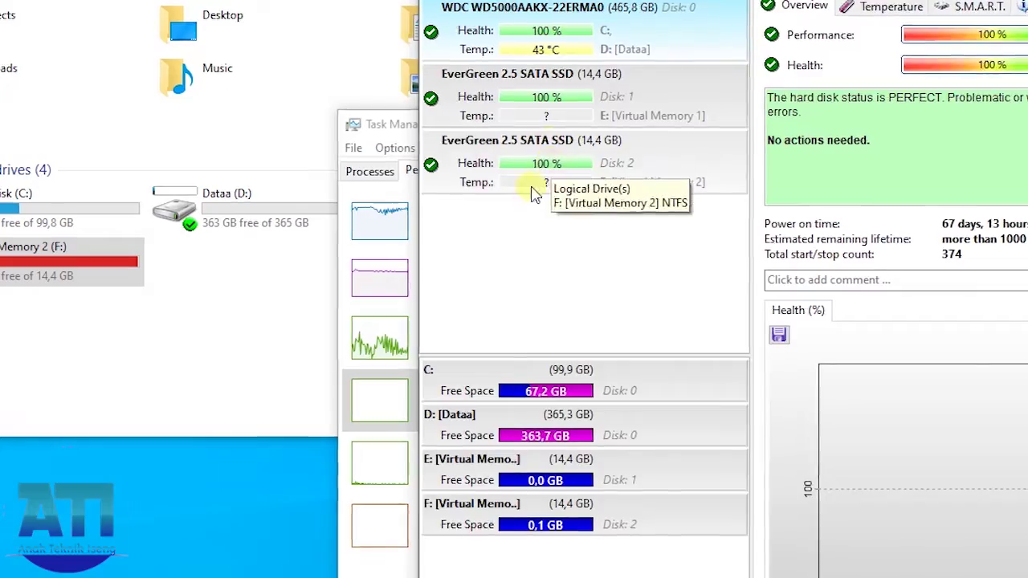
pyautogui.moveTo(401, 125); pyautogui.dragTo(208, 164)
pyautogui.hotkey('alt', 'Tab')
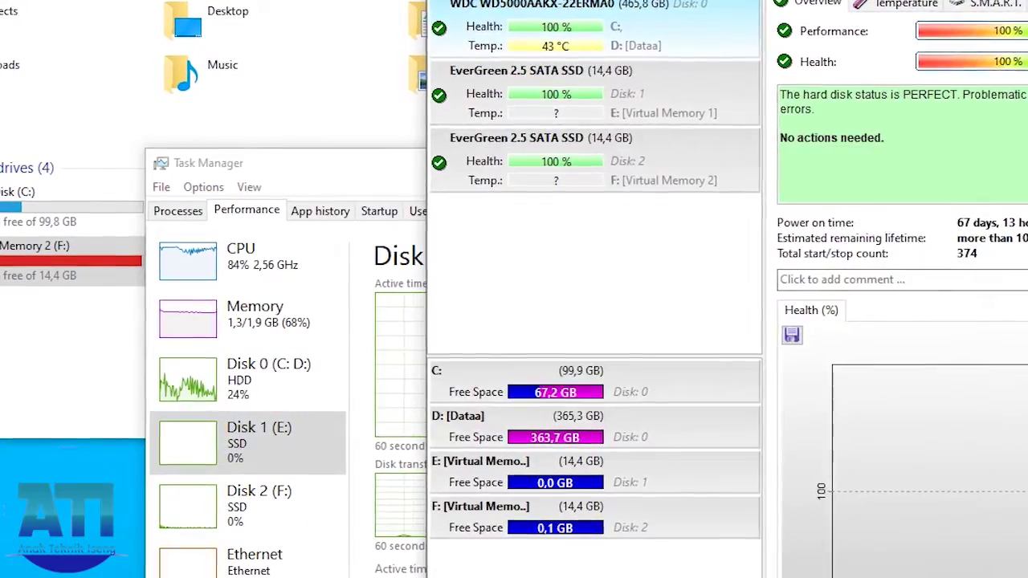
# - Check the health of the Virtual Memory 1 and 2 SSDs, view Disk 2's transfer rates and hardware information, and dismiss the disk monitor
pyautogui.click(646, 113)
pyautogui.click(657, 138)
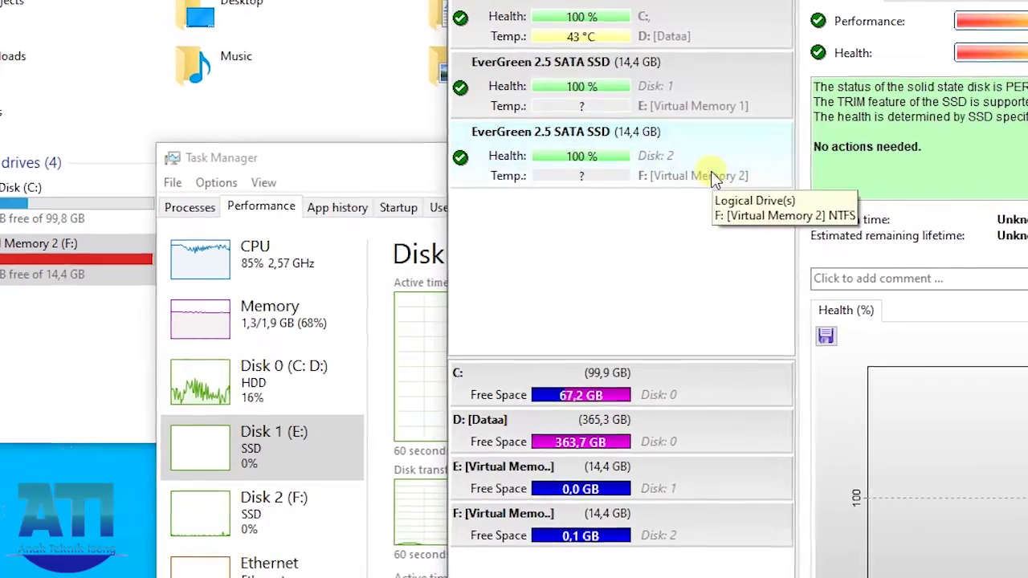
pyautogui.click(668, 155)
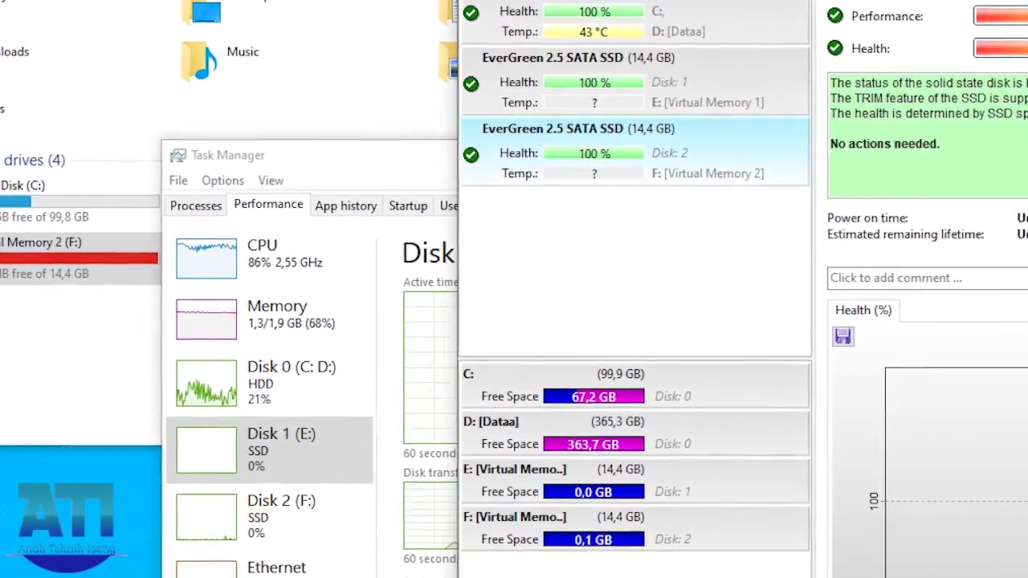
pyautogui.click(1027, 0)
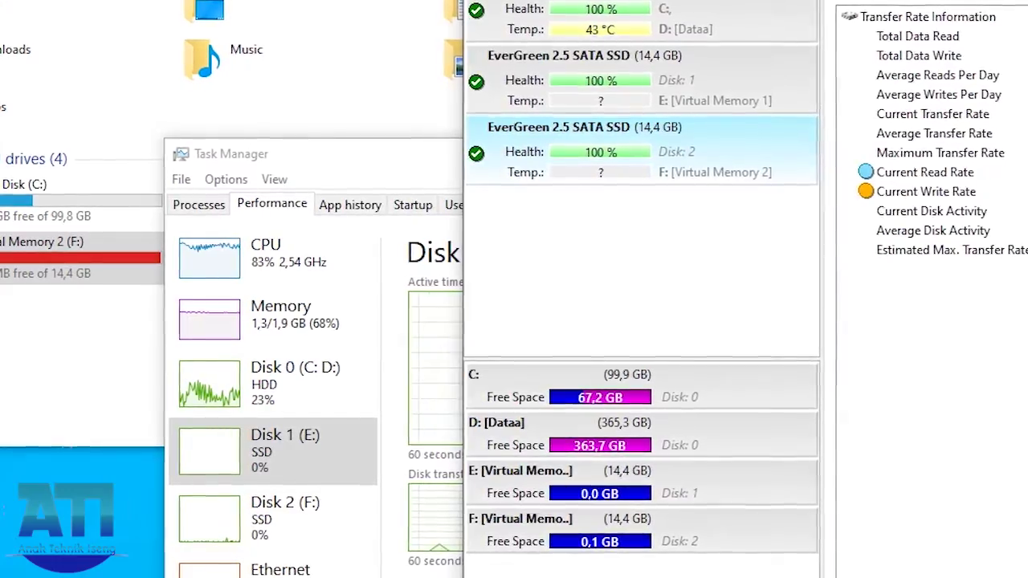
pyautogui.click(1027, 0)
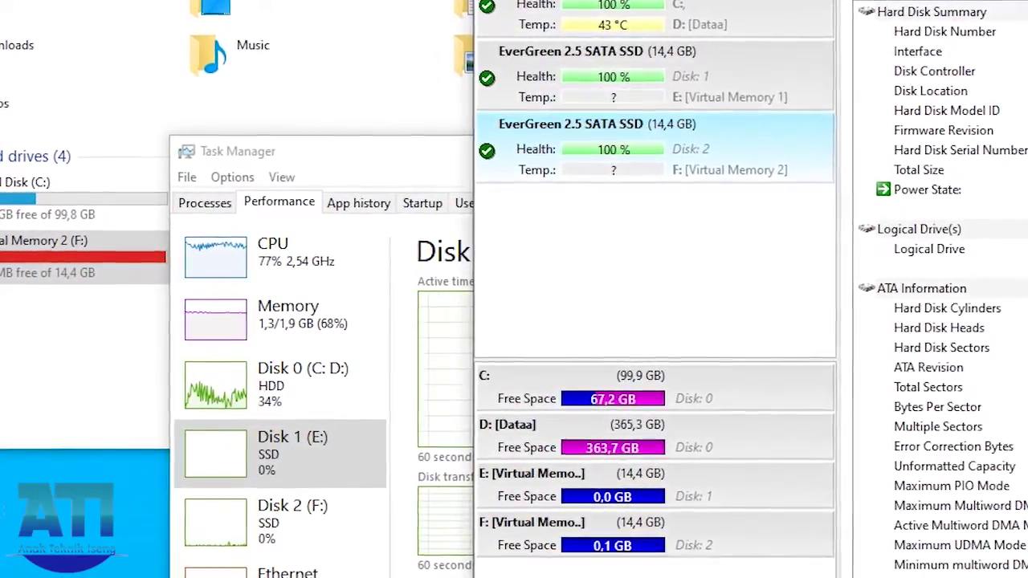
pyautogui.click(1027, 1)
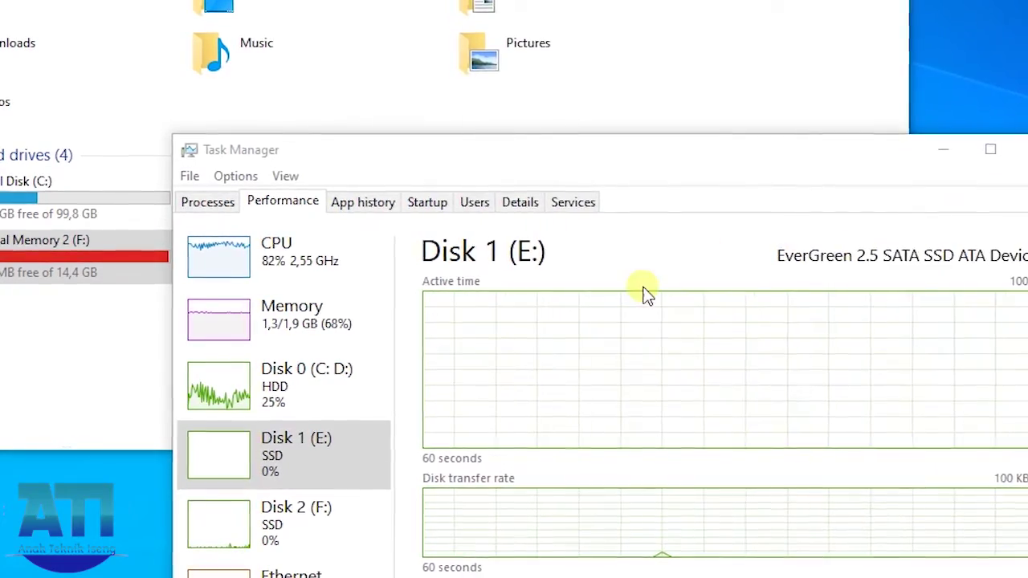
# - Reposition Task Manager to show Disk 1 (E:) in full, and place the web browser window beside it
pyautogui.moveTo(586, 152); pyautogui.dragTo(432, 0)
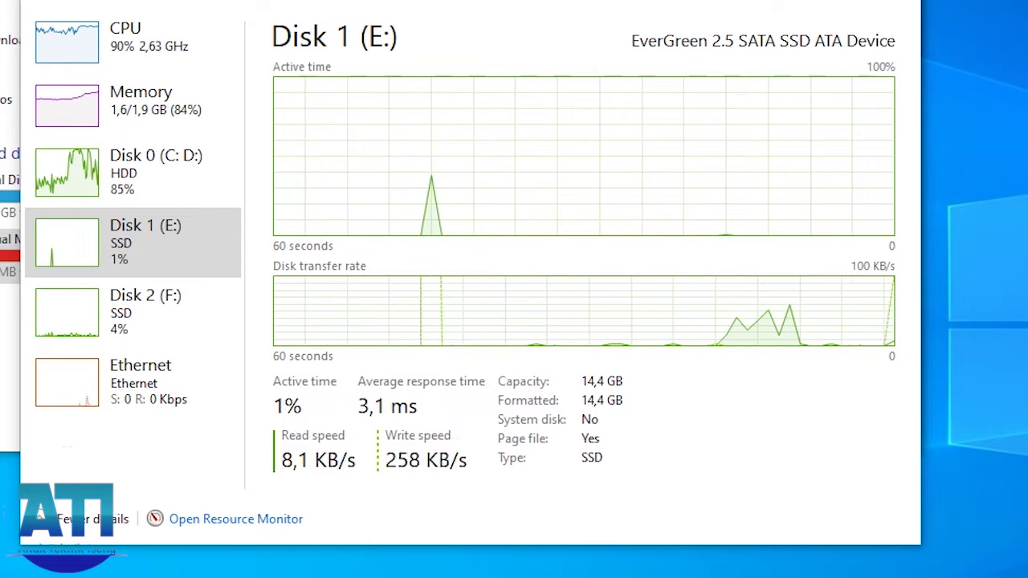
pyautogui.moveTo(1027, 289); pyautogui.dragTo(1015, 0)
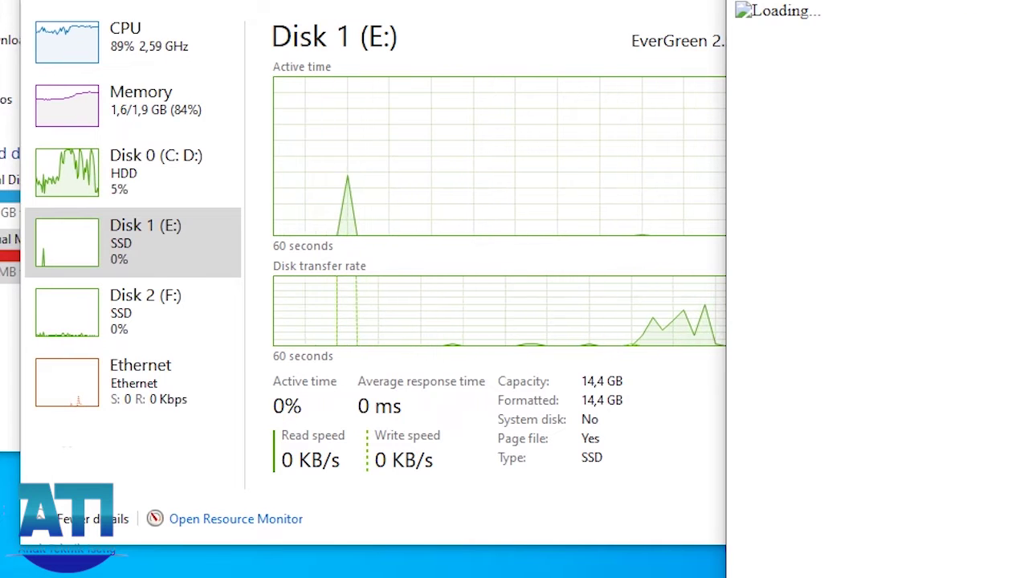
pyautogui.click(269, 0)
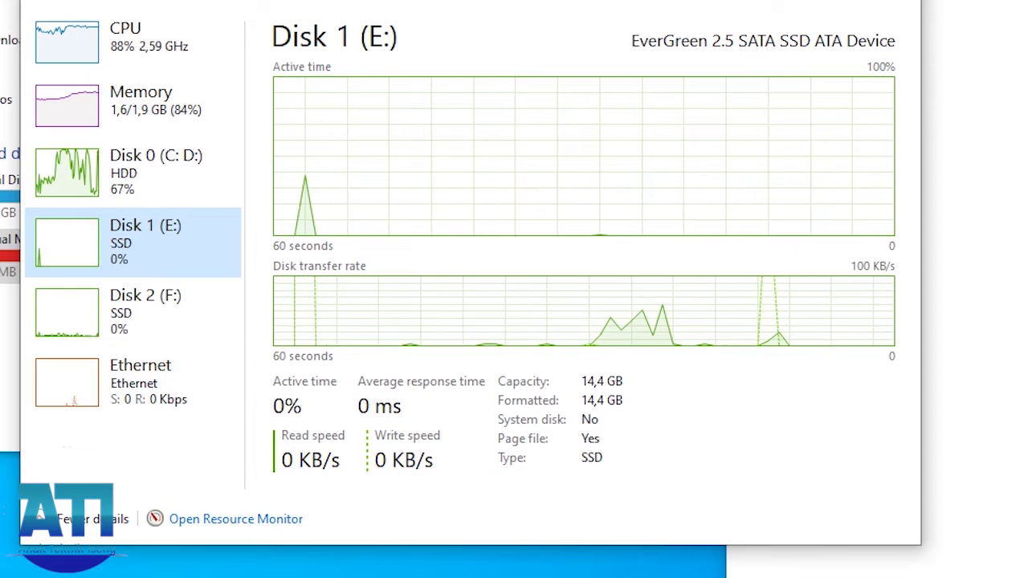
pyautogui.hotkey('alt', 'Tab')
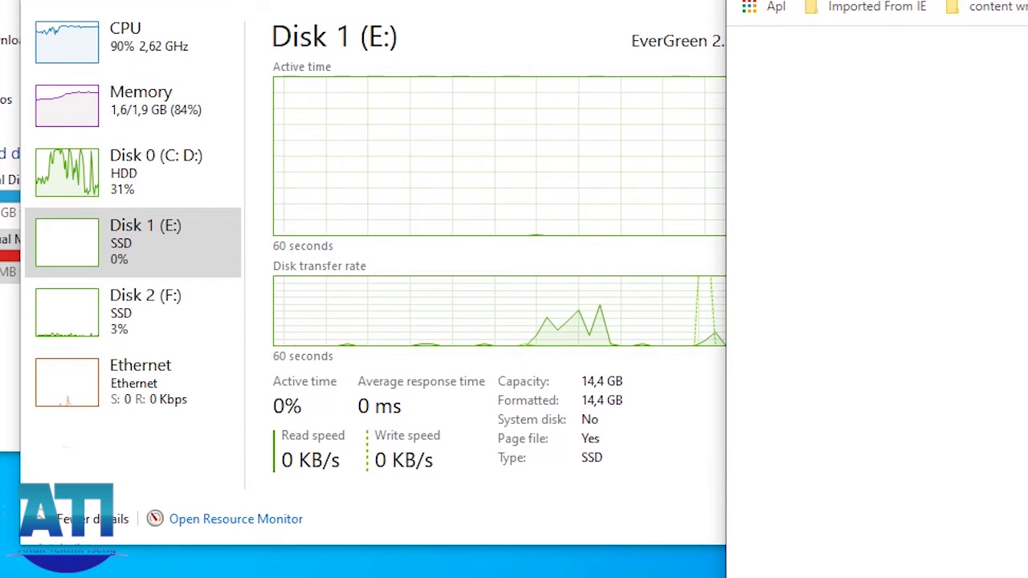
# - Load the Google home page in the browser and search for the earlier query "flourless brownies" to generate system load
pyautogui.click(964, 1)
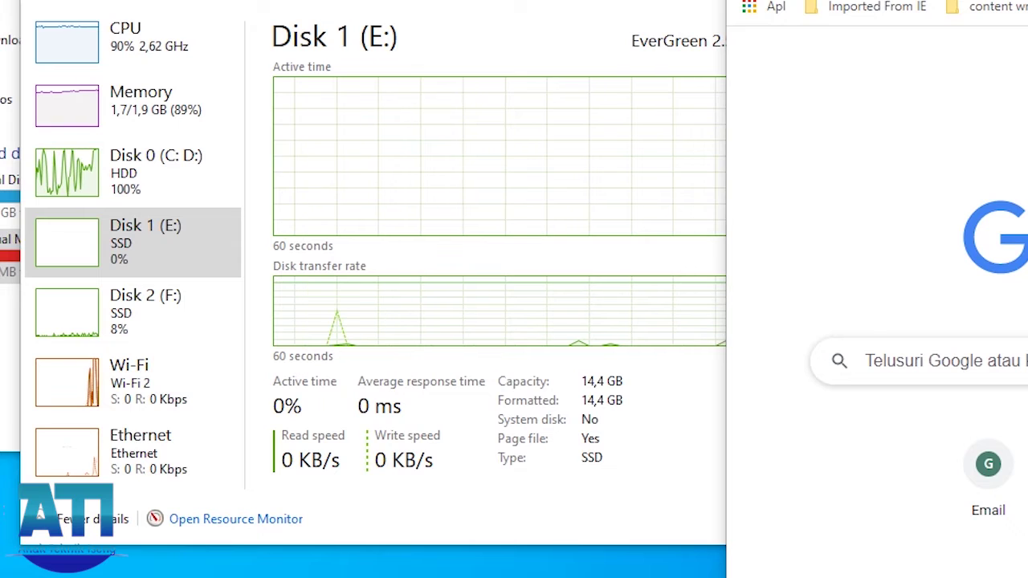
pyautogui.click(941, 361)
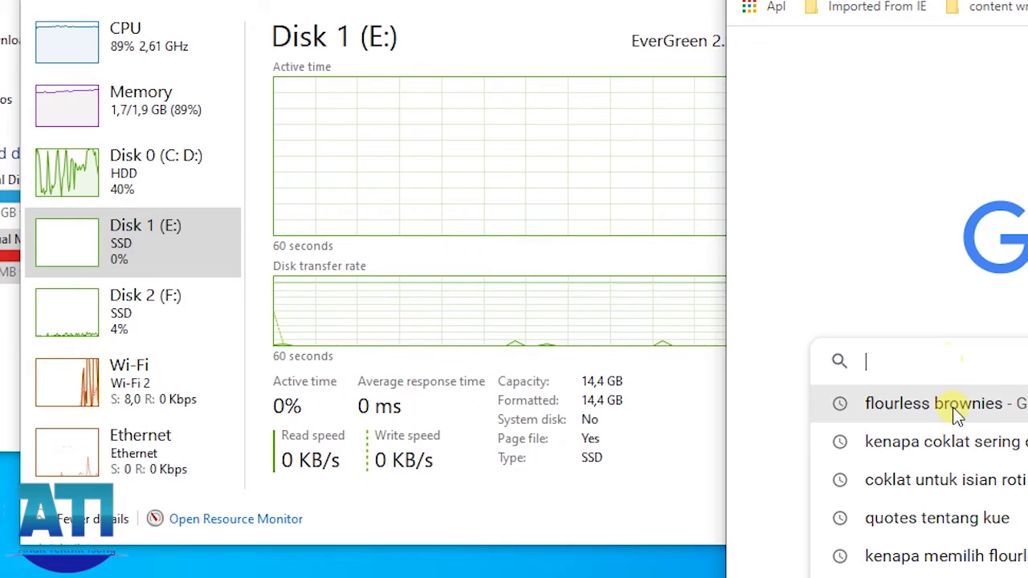
pyautogui.click(888, 412)
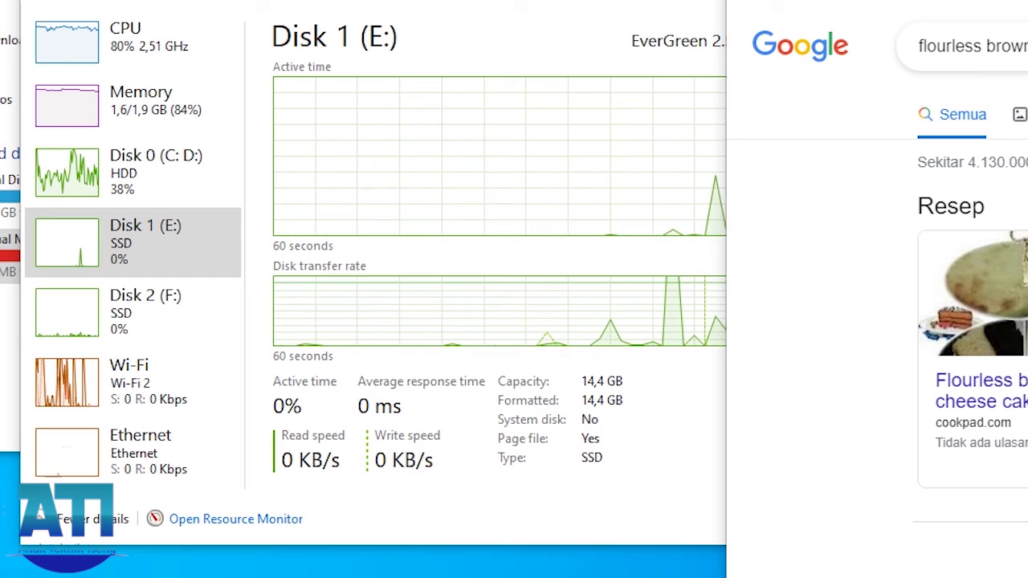
# - Test disk activity while running Adobe Acrobat Pro, Excel and PowerPoint beside Task Manager, closing each program after its check
pyautogui.moveTo(924, 66); pyautogui.dragTo(851, 115)
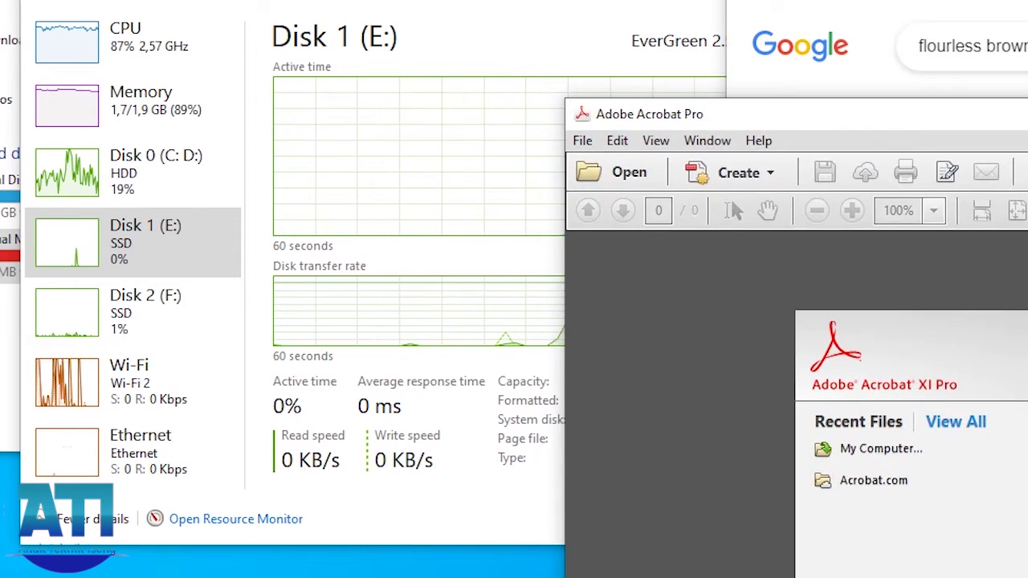
pyautogui.hotkey('alt', 'F4')
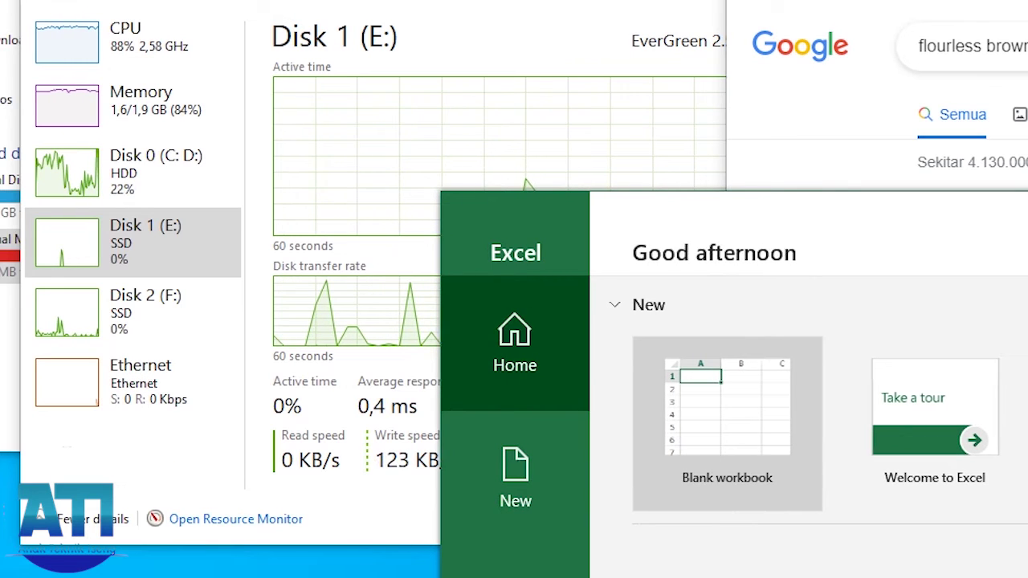
pyautogui.hotkey('alt', 'F4')
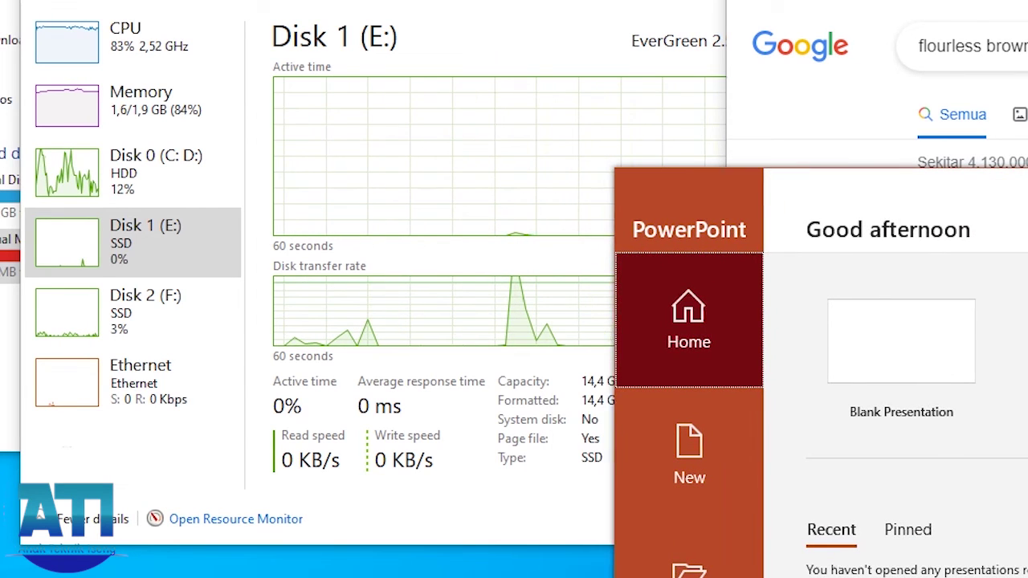
pyautogui.hotkey('alt', 'F4')
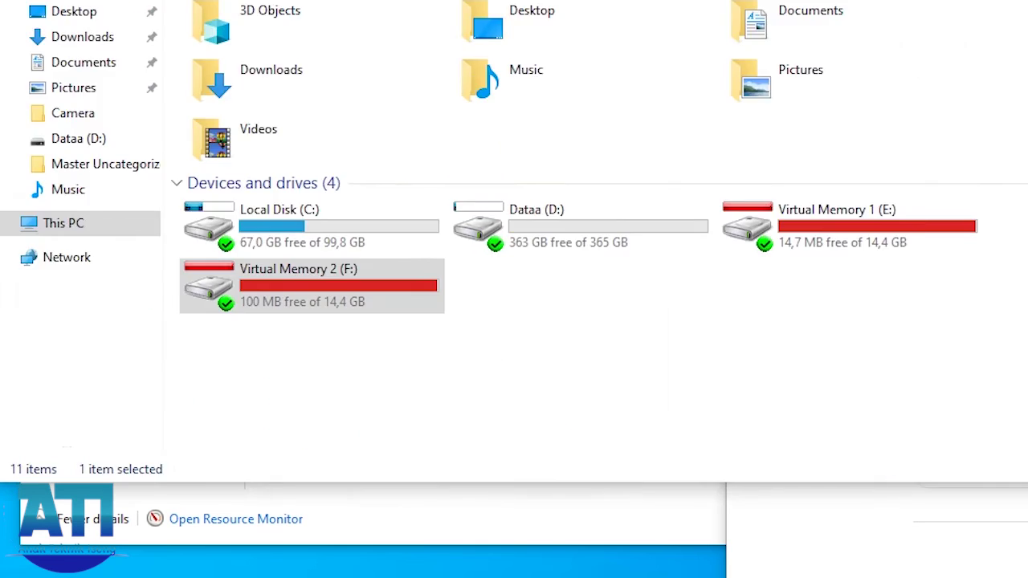
# - Move the File Explorer window beside Task Manager's disk list and check the free space and total size of Virtual Memory 2 (F:)
pyautogui.moveTo(321, 0); pyautogui.dragTo(714, 0)
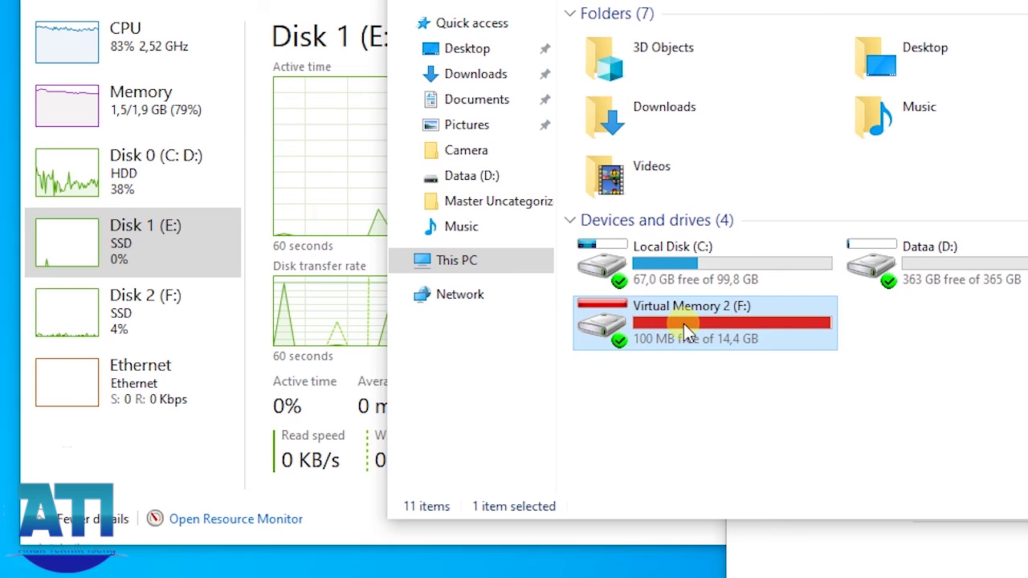
pyautogui.moveTo(697, 328)
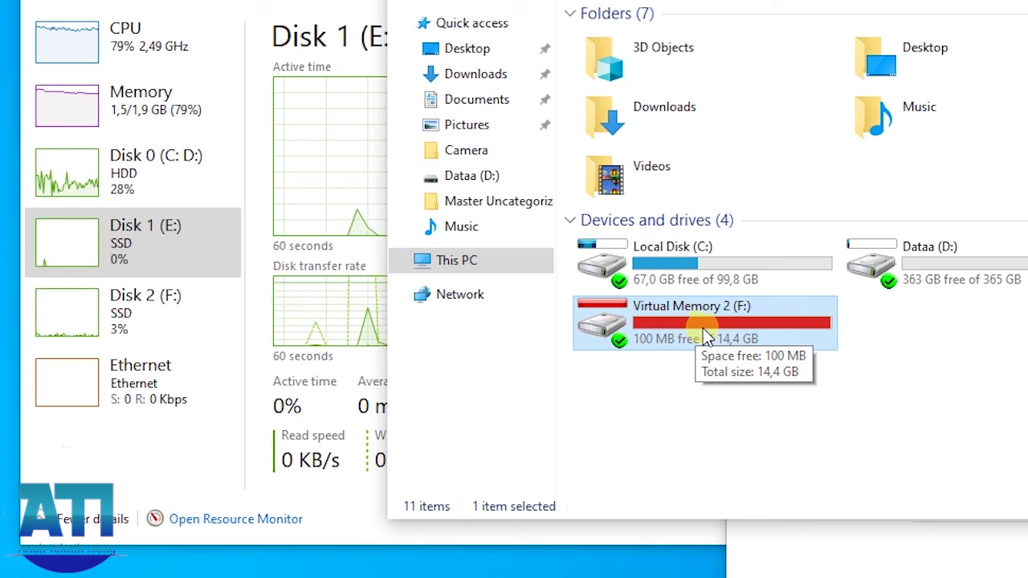